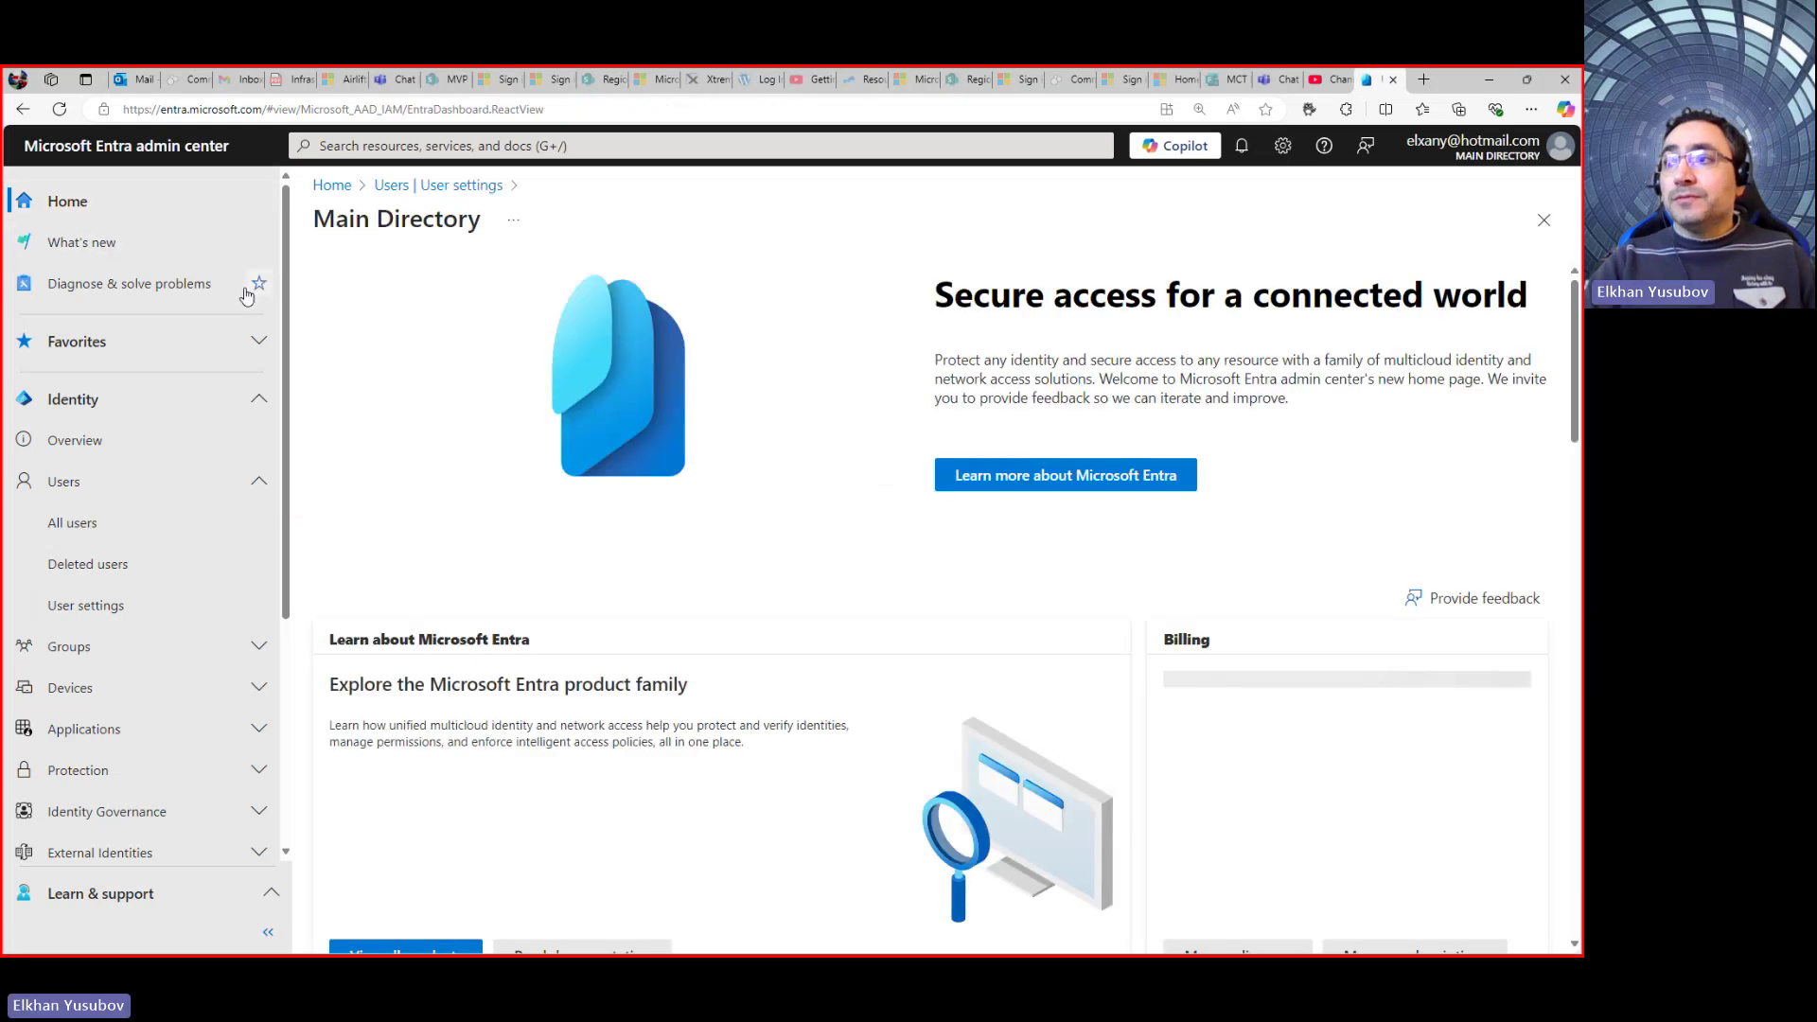
Open the What's new page and view its highlights and change announcements.
click(121, 248)
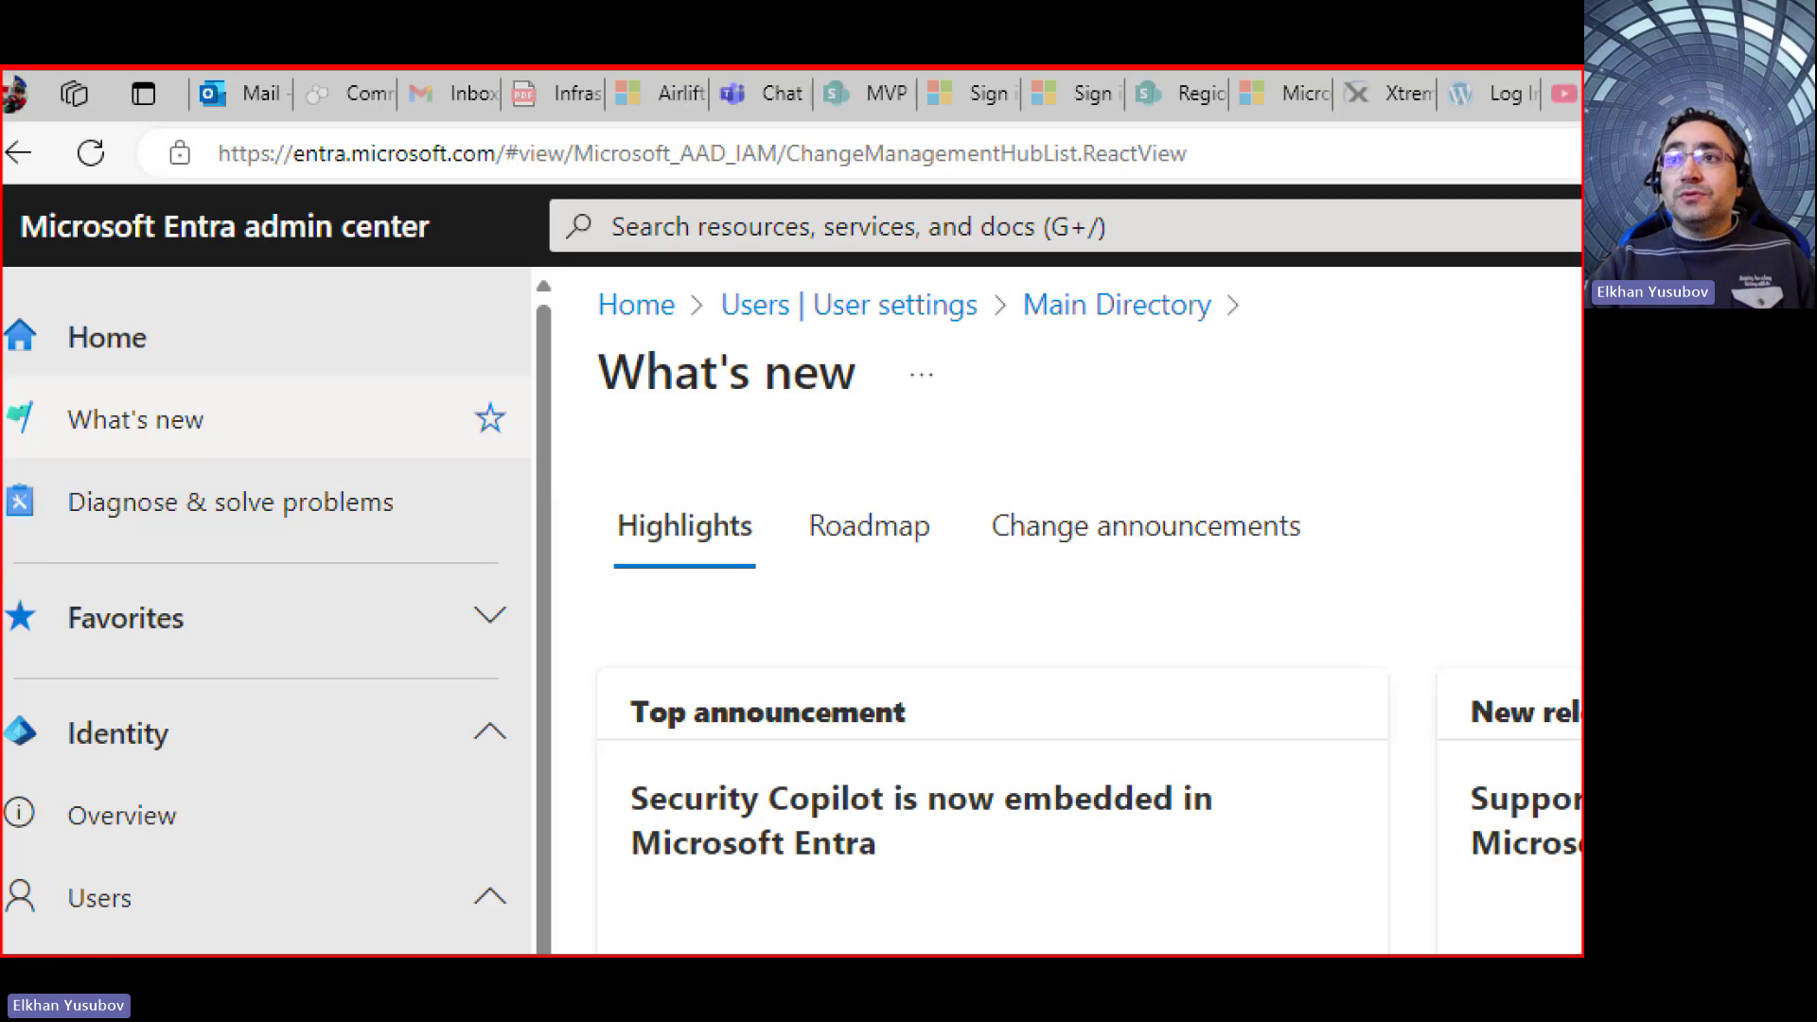
mouse_move(201, 128)
mouse_down()
mouse_move(582, 184)
mouse_move(540, 200)
mouse_up()
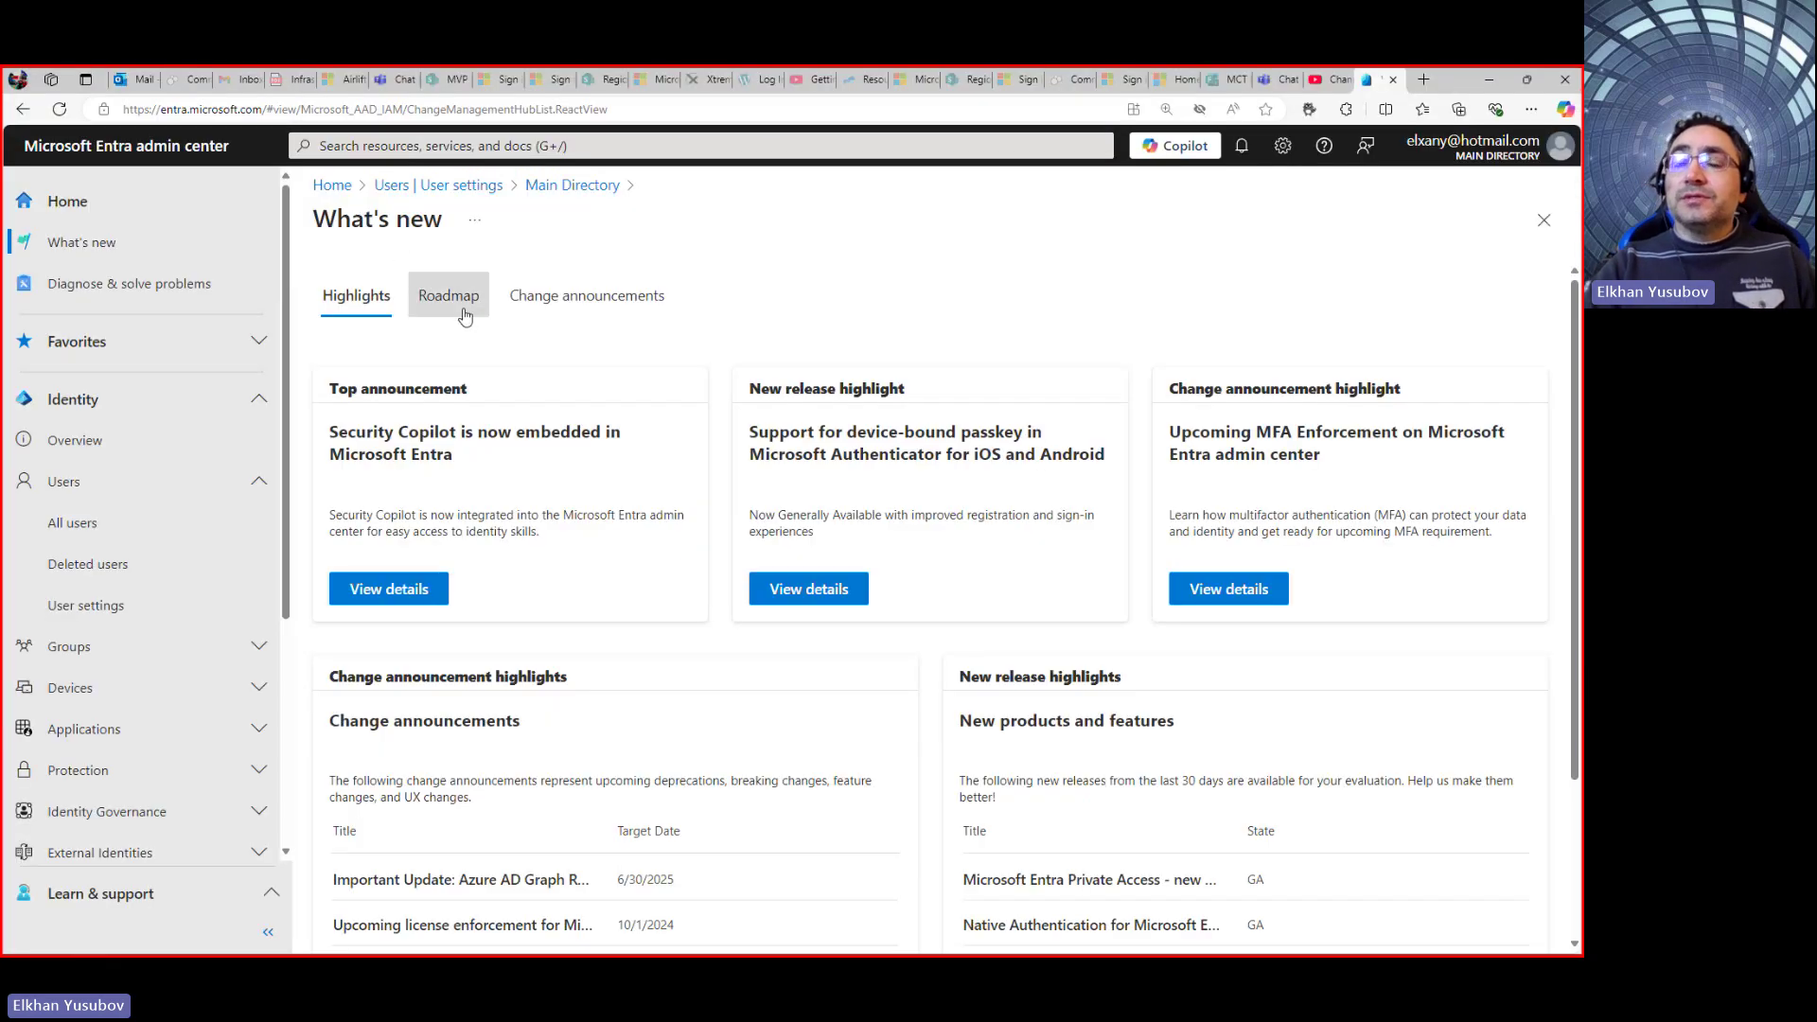
click(459, 301)
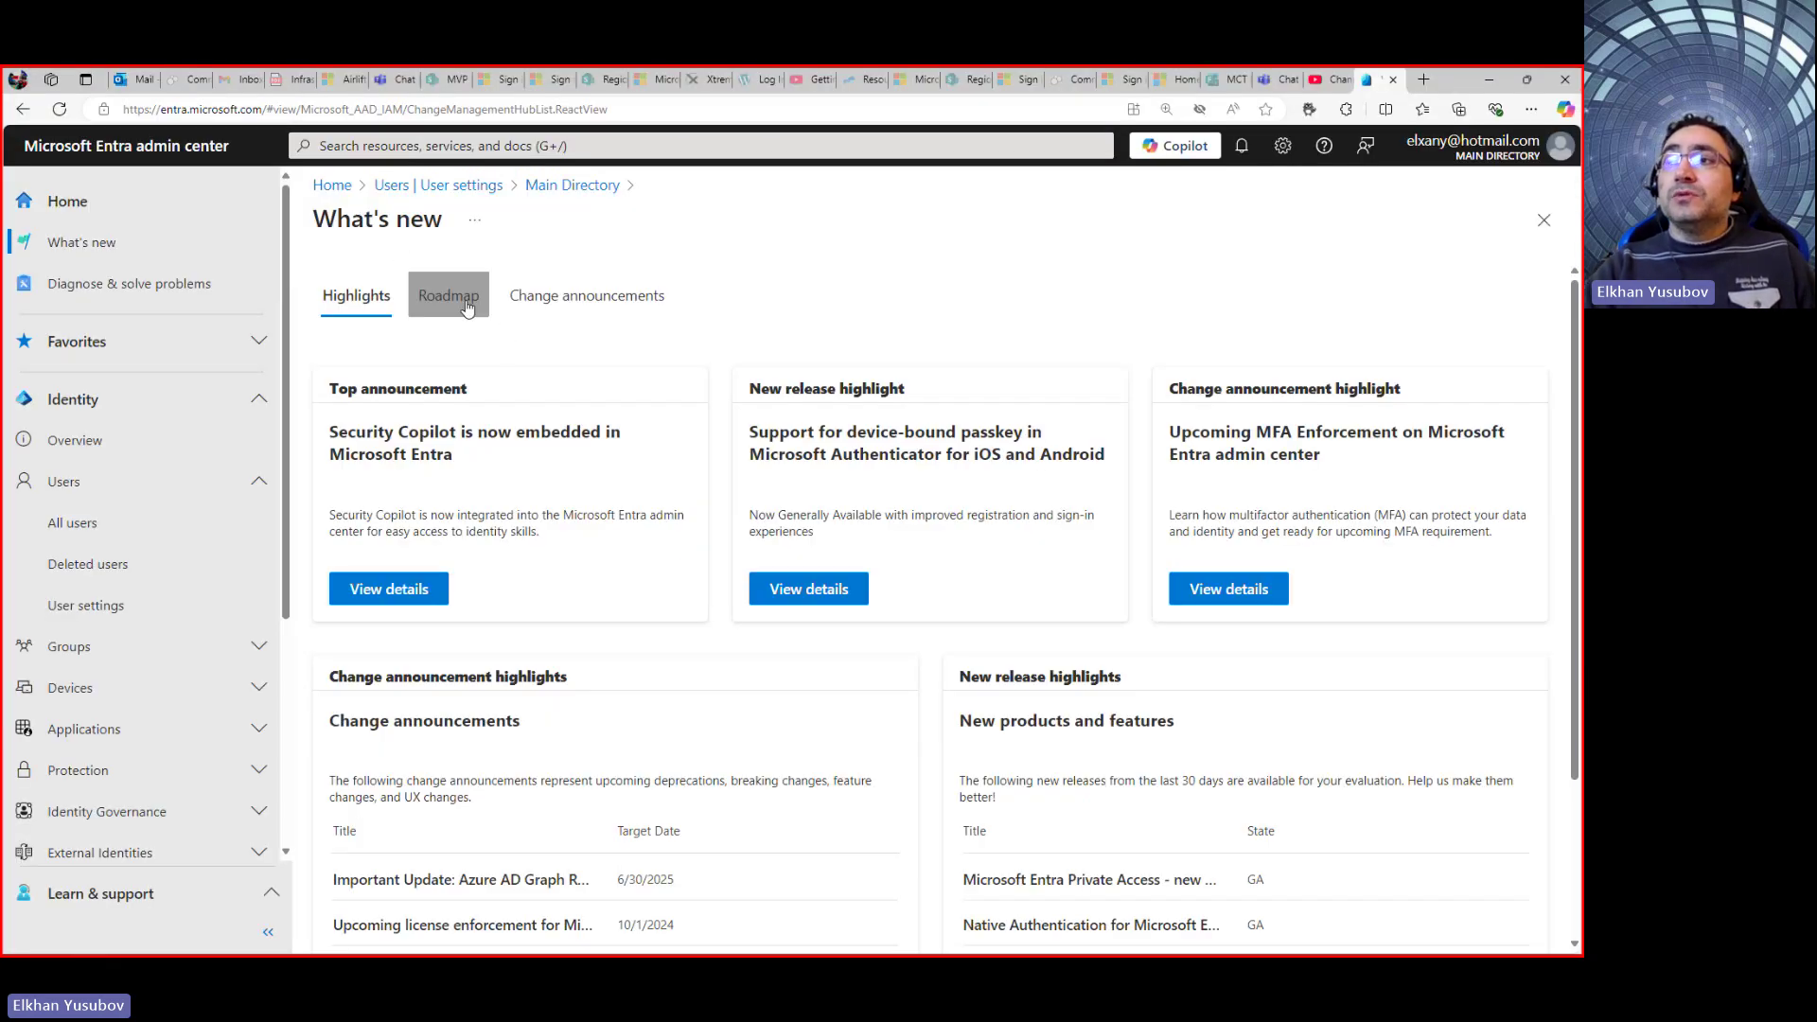
click(565, 301)
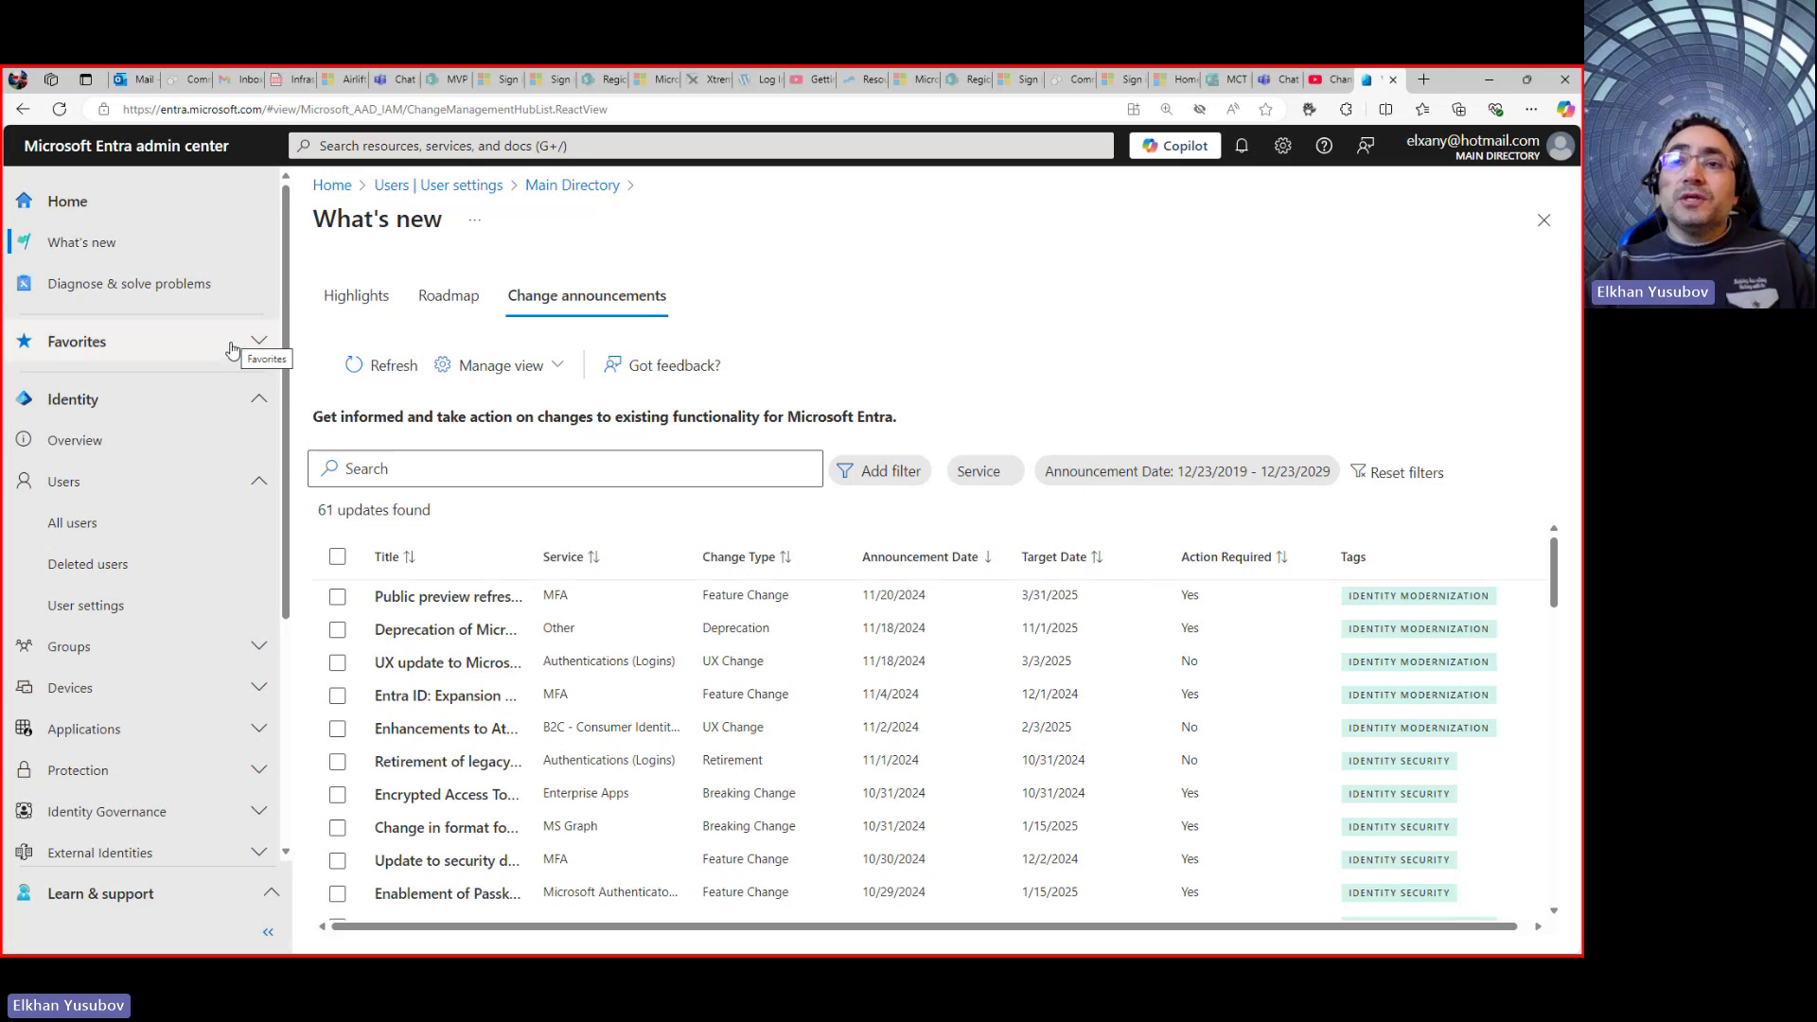
Open the user settings and review default role permissions, guest access, admin center restriction, LinkedIn connections and external user options.
click(89, 484)
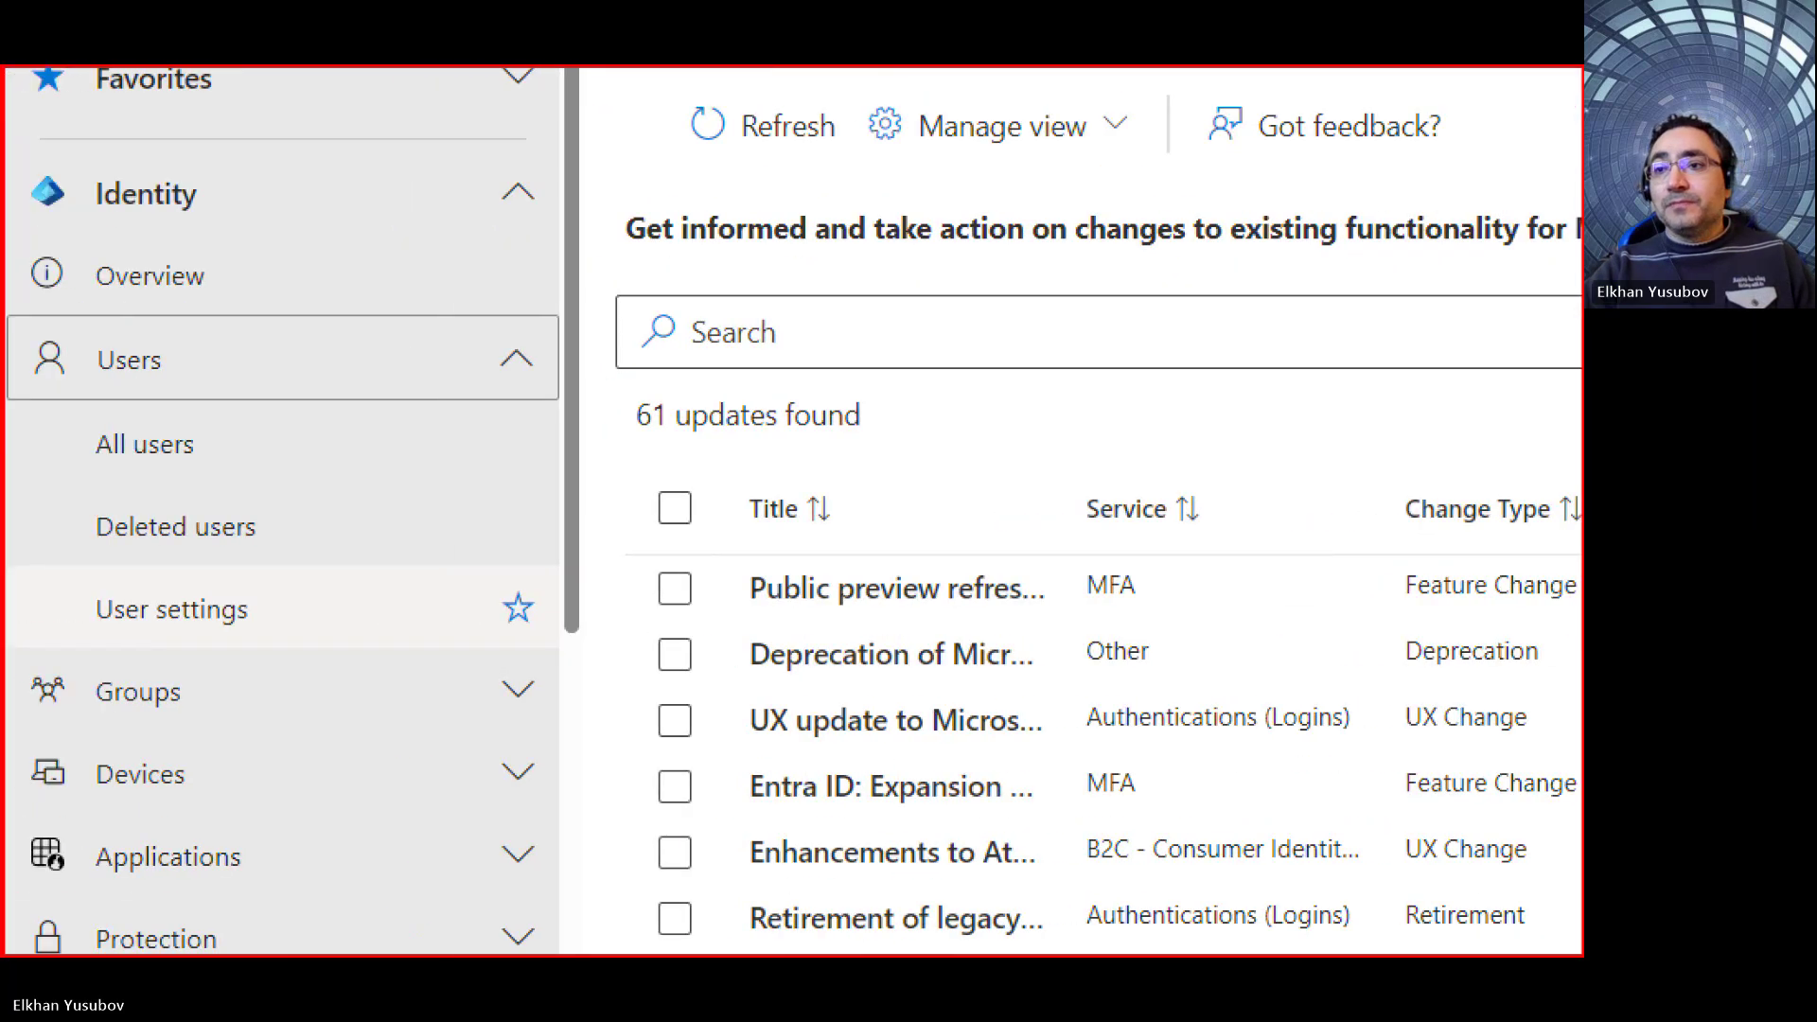
drag(379, 543, 301, 604)
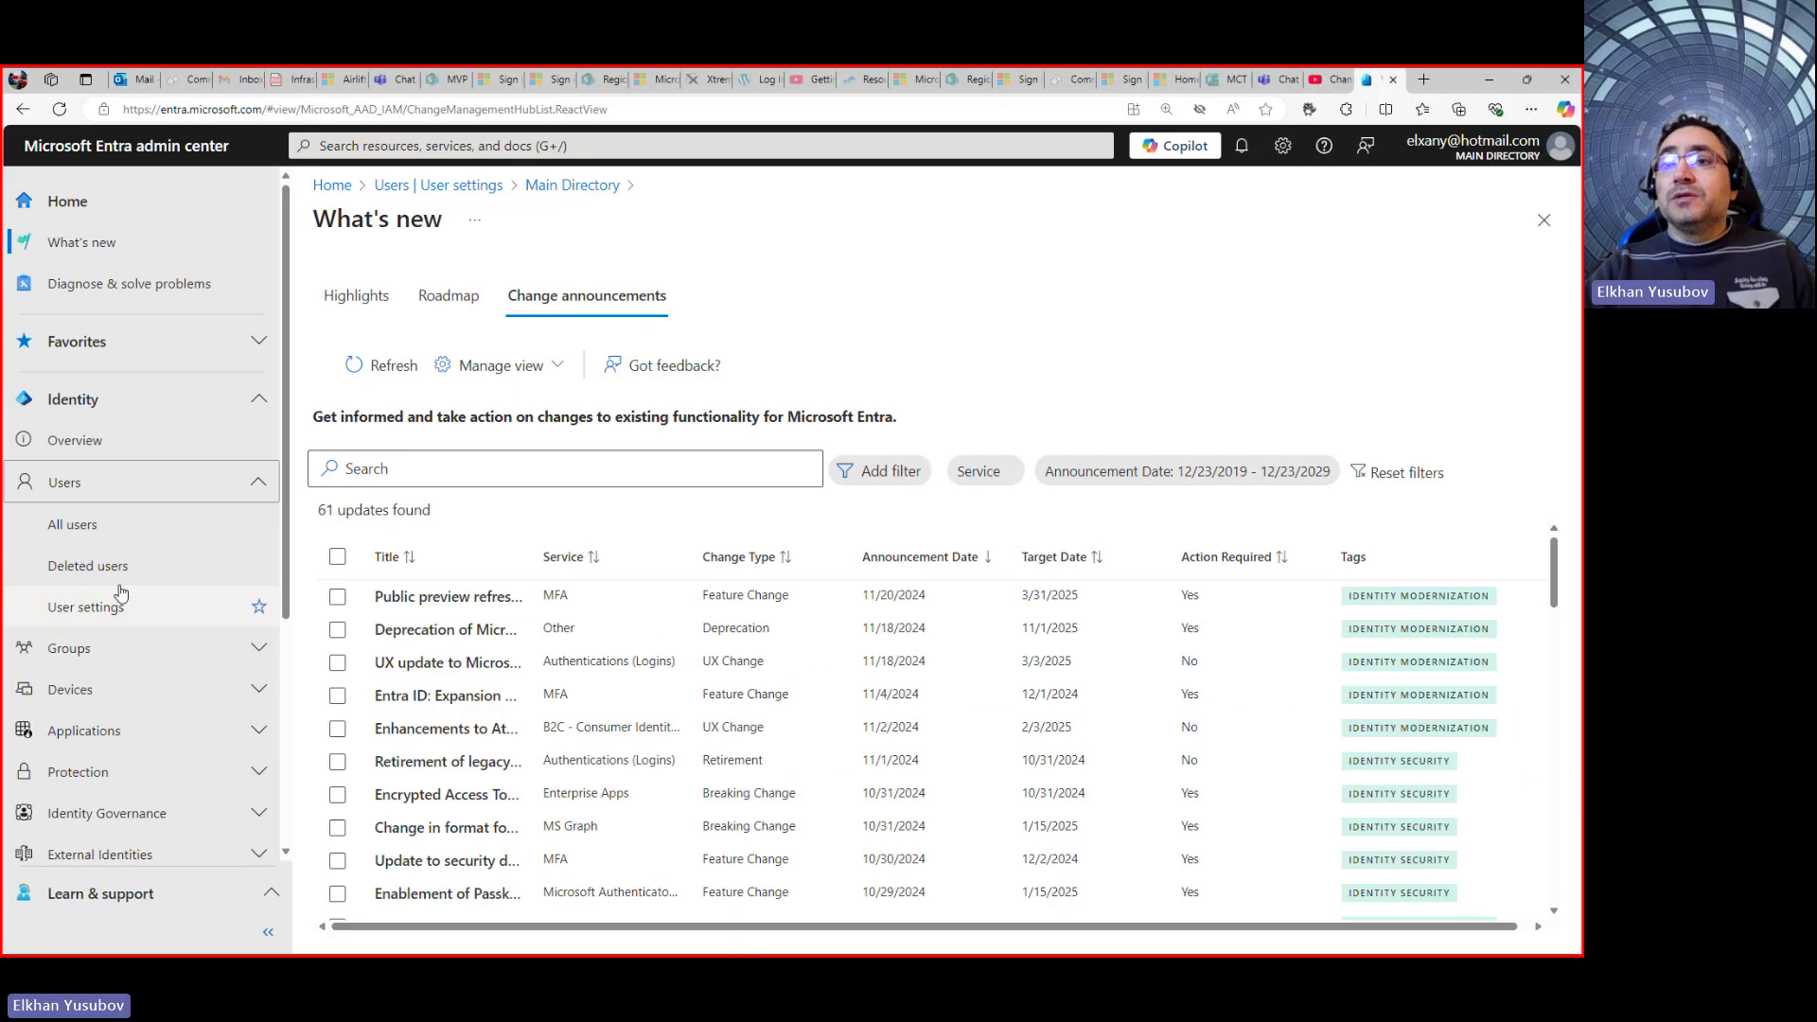
click(232, 609)
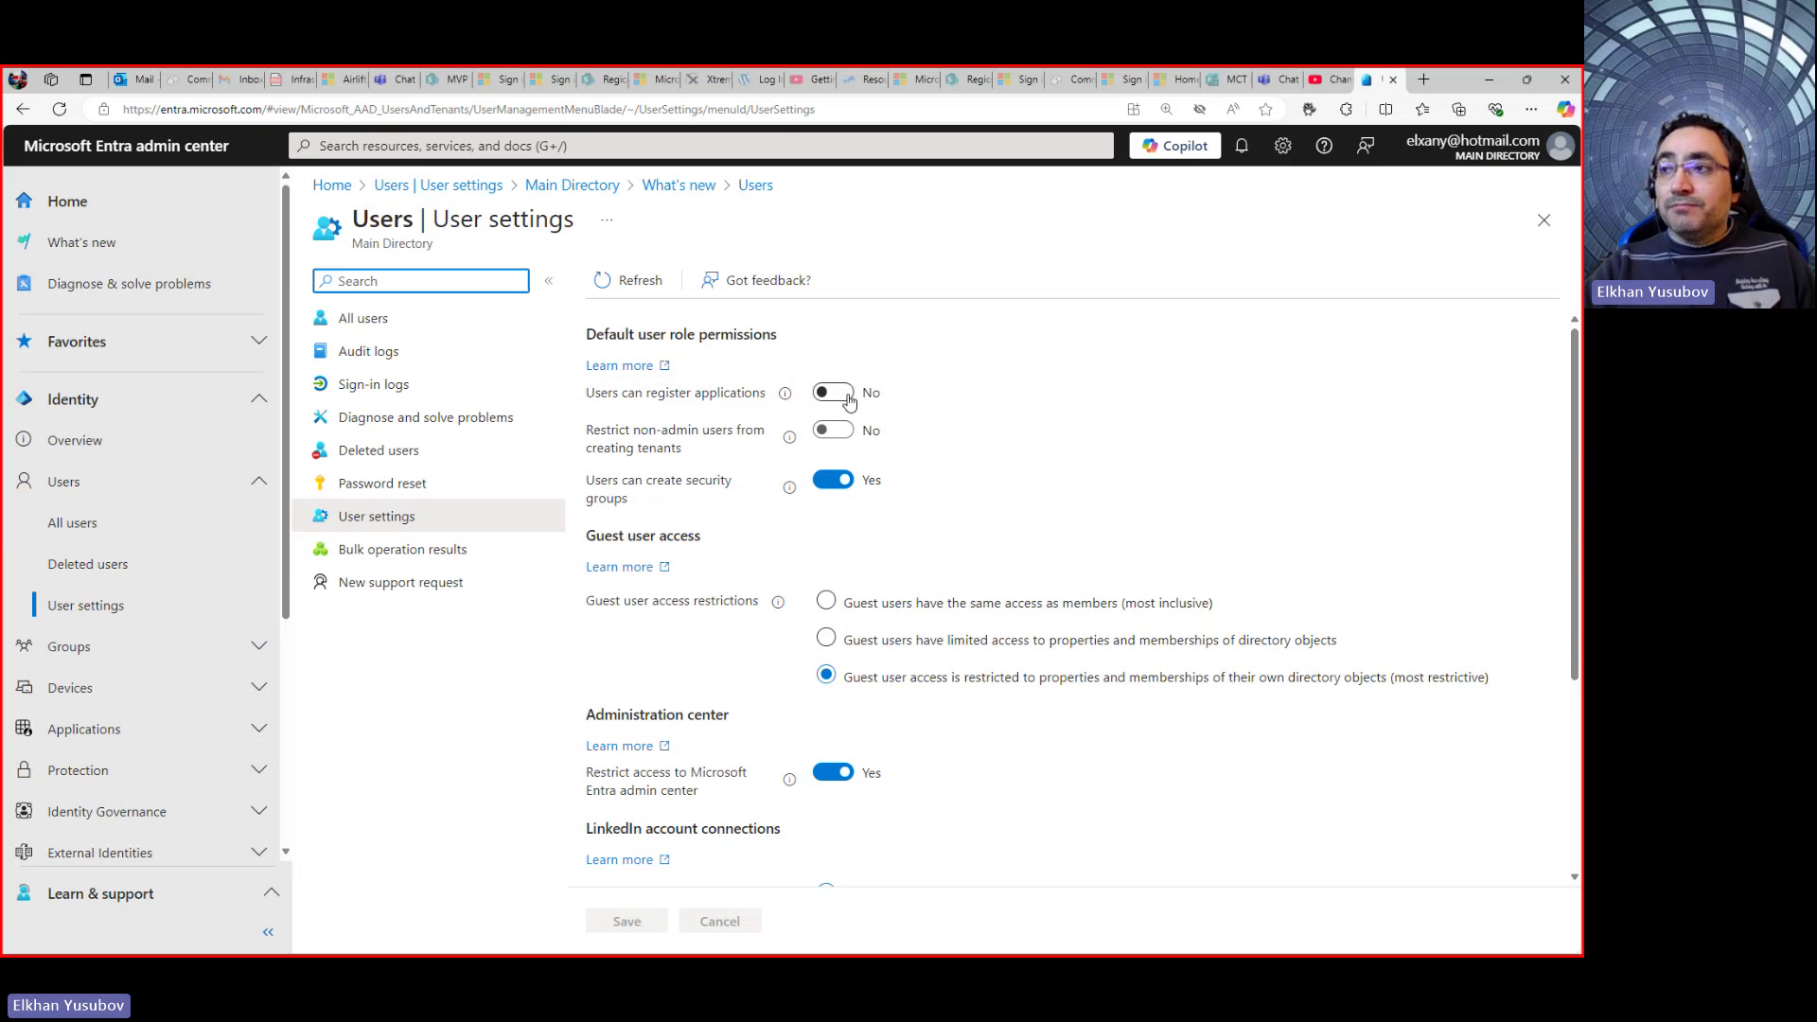
scroll(977, 468, down, 1)
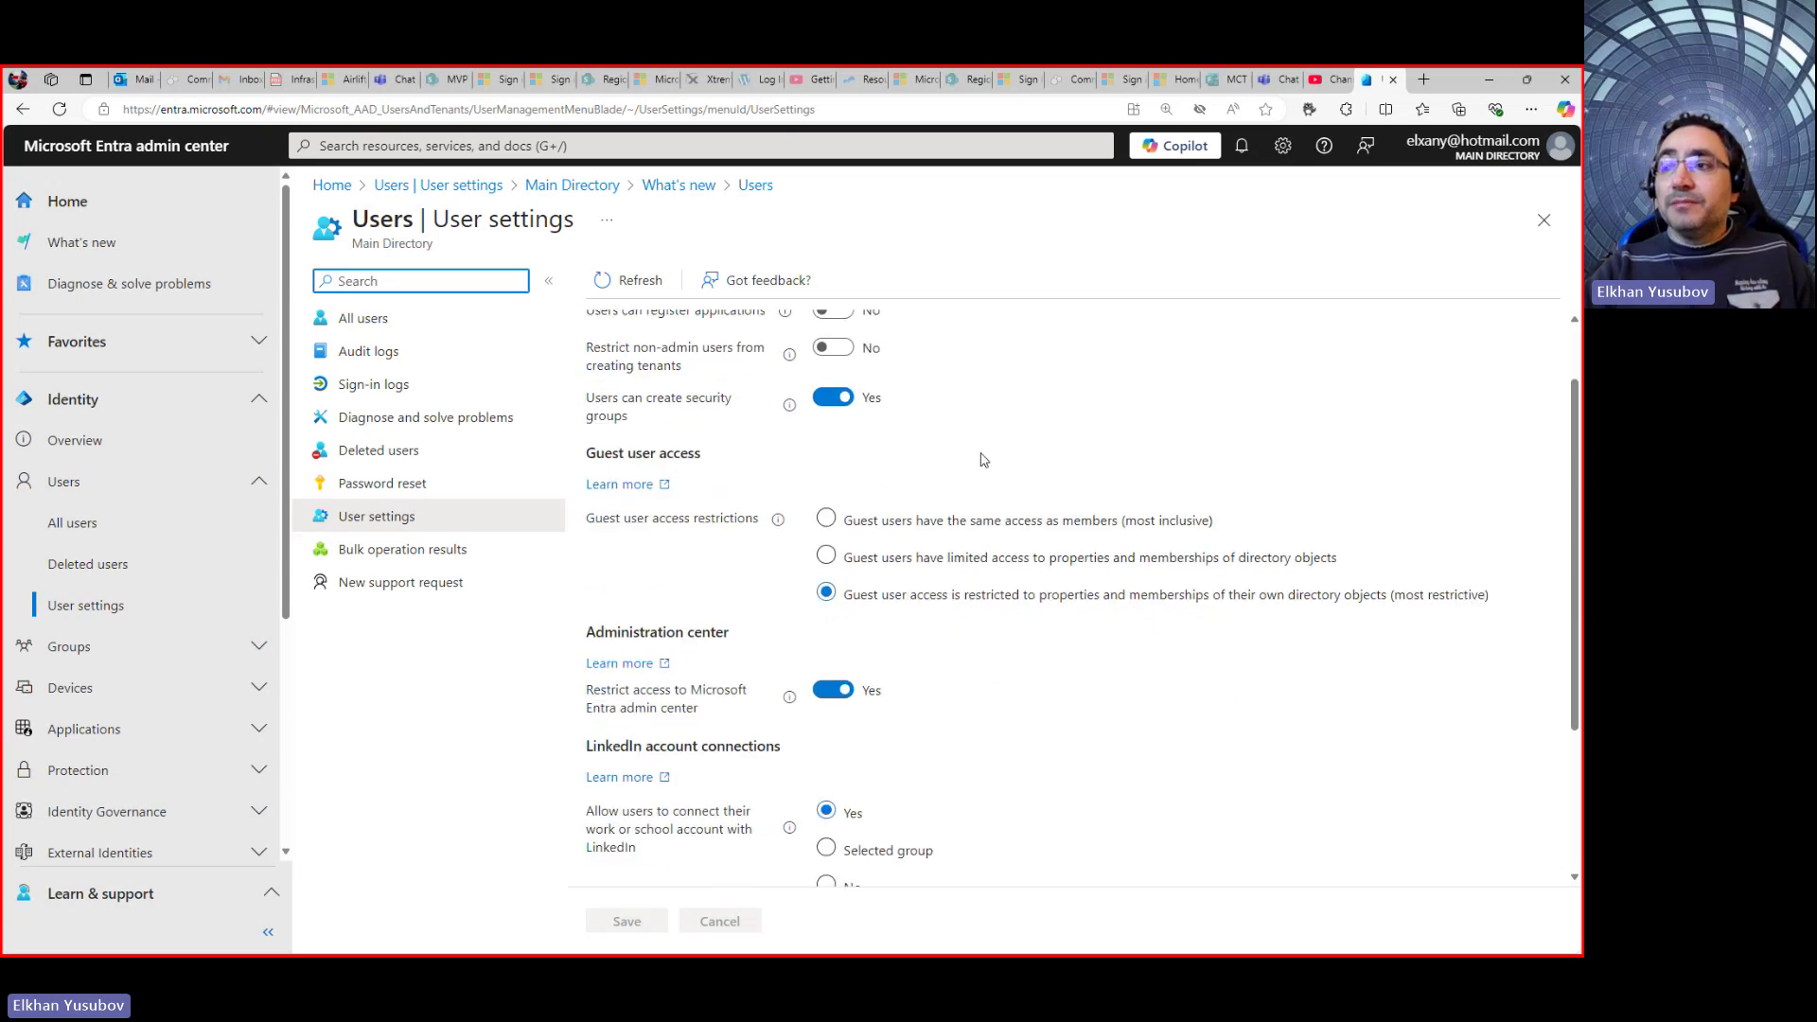
scroll(992, 447, down, 1)
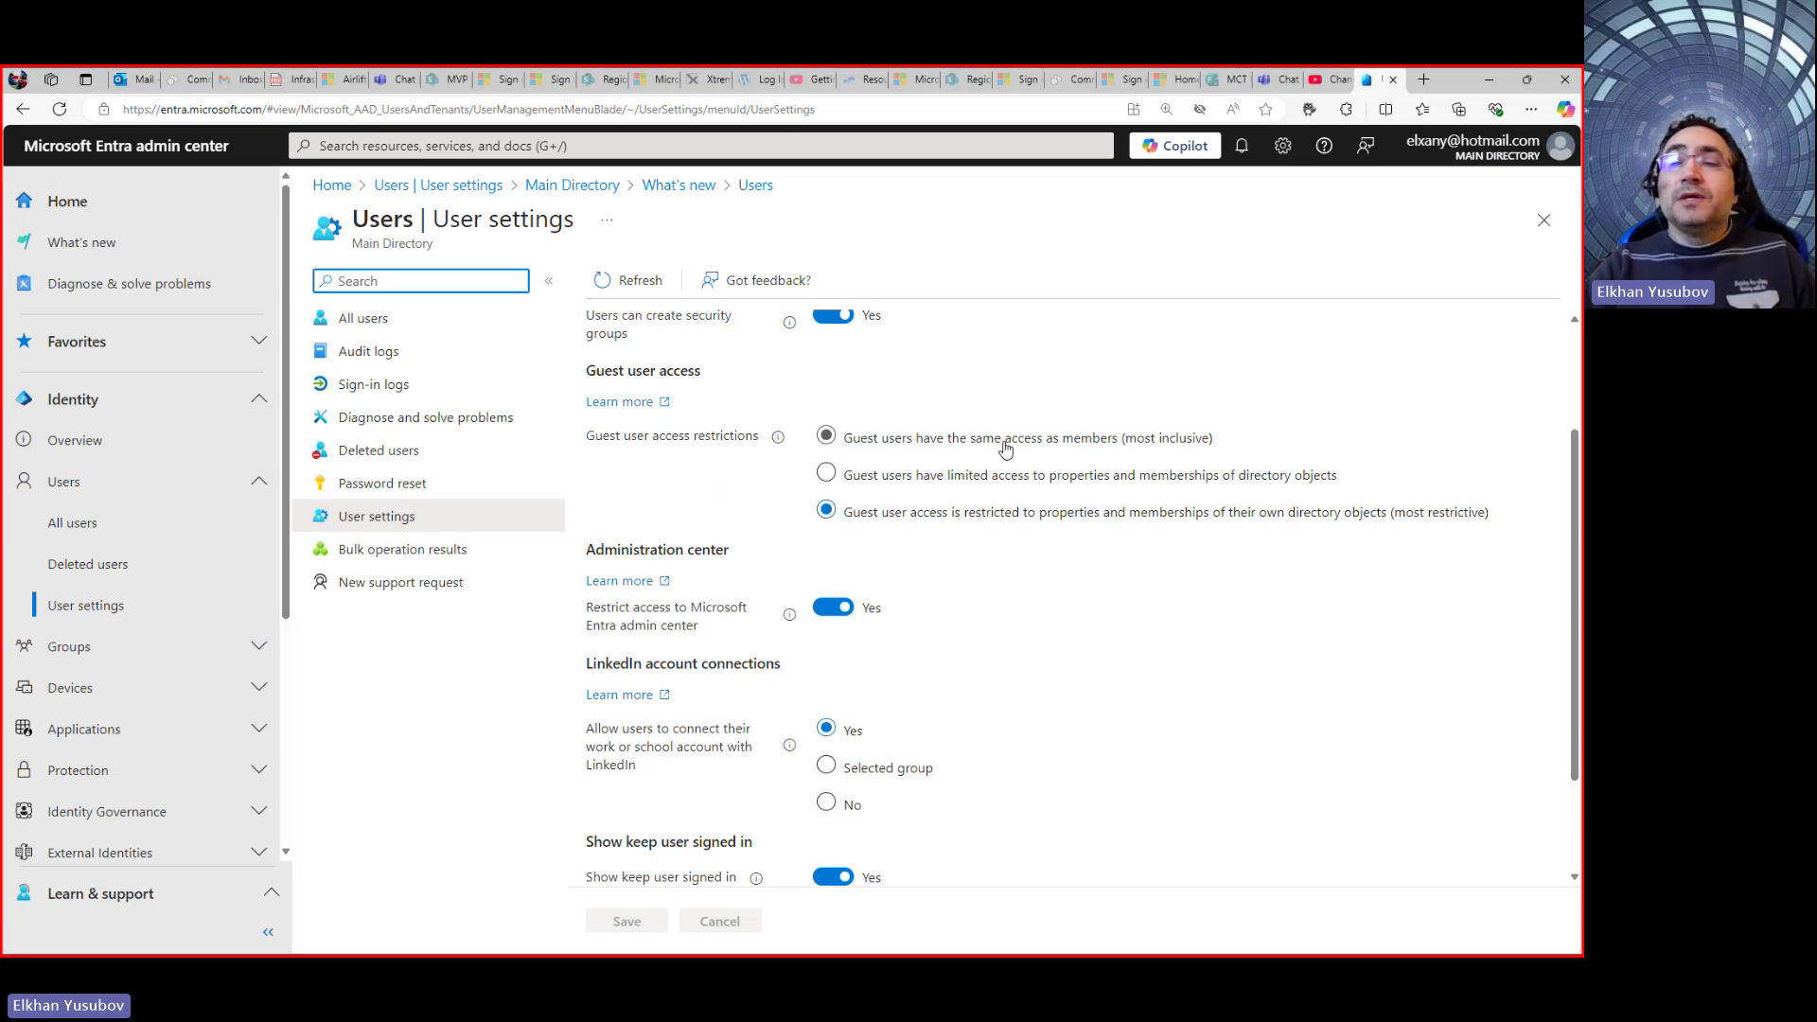
scroll(1074, 599, down, 2)
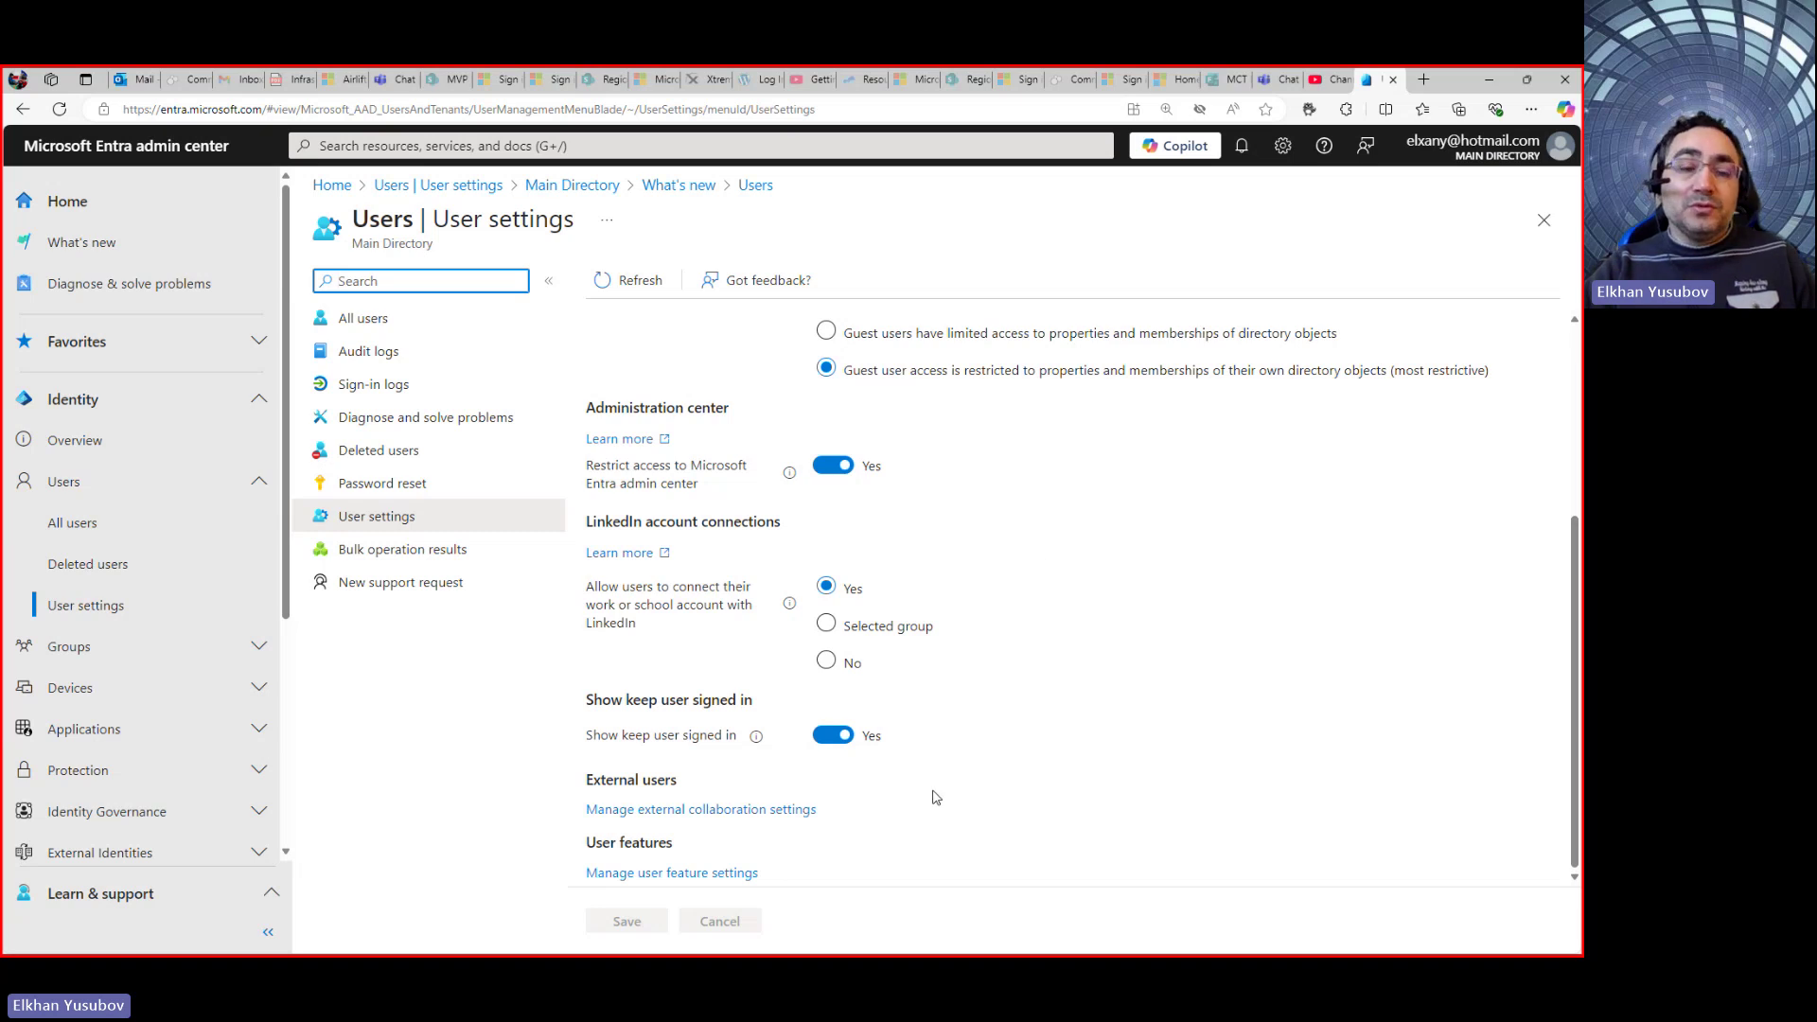
Open the general group settings to view the self-service, security group and Microsoft 365 group options.
click(154, 479)
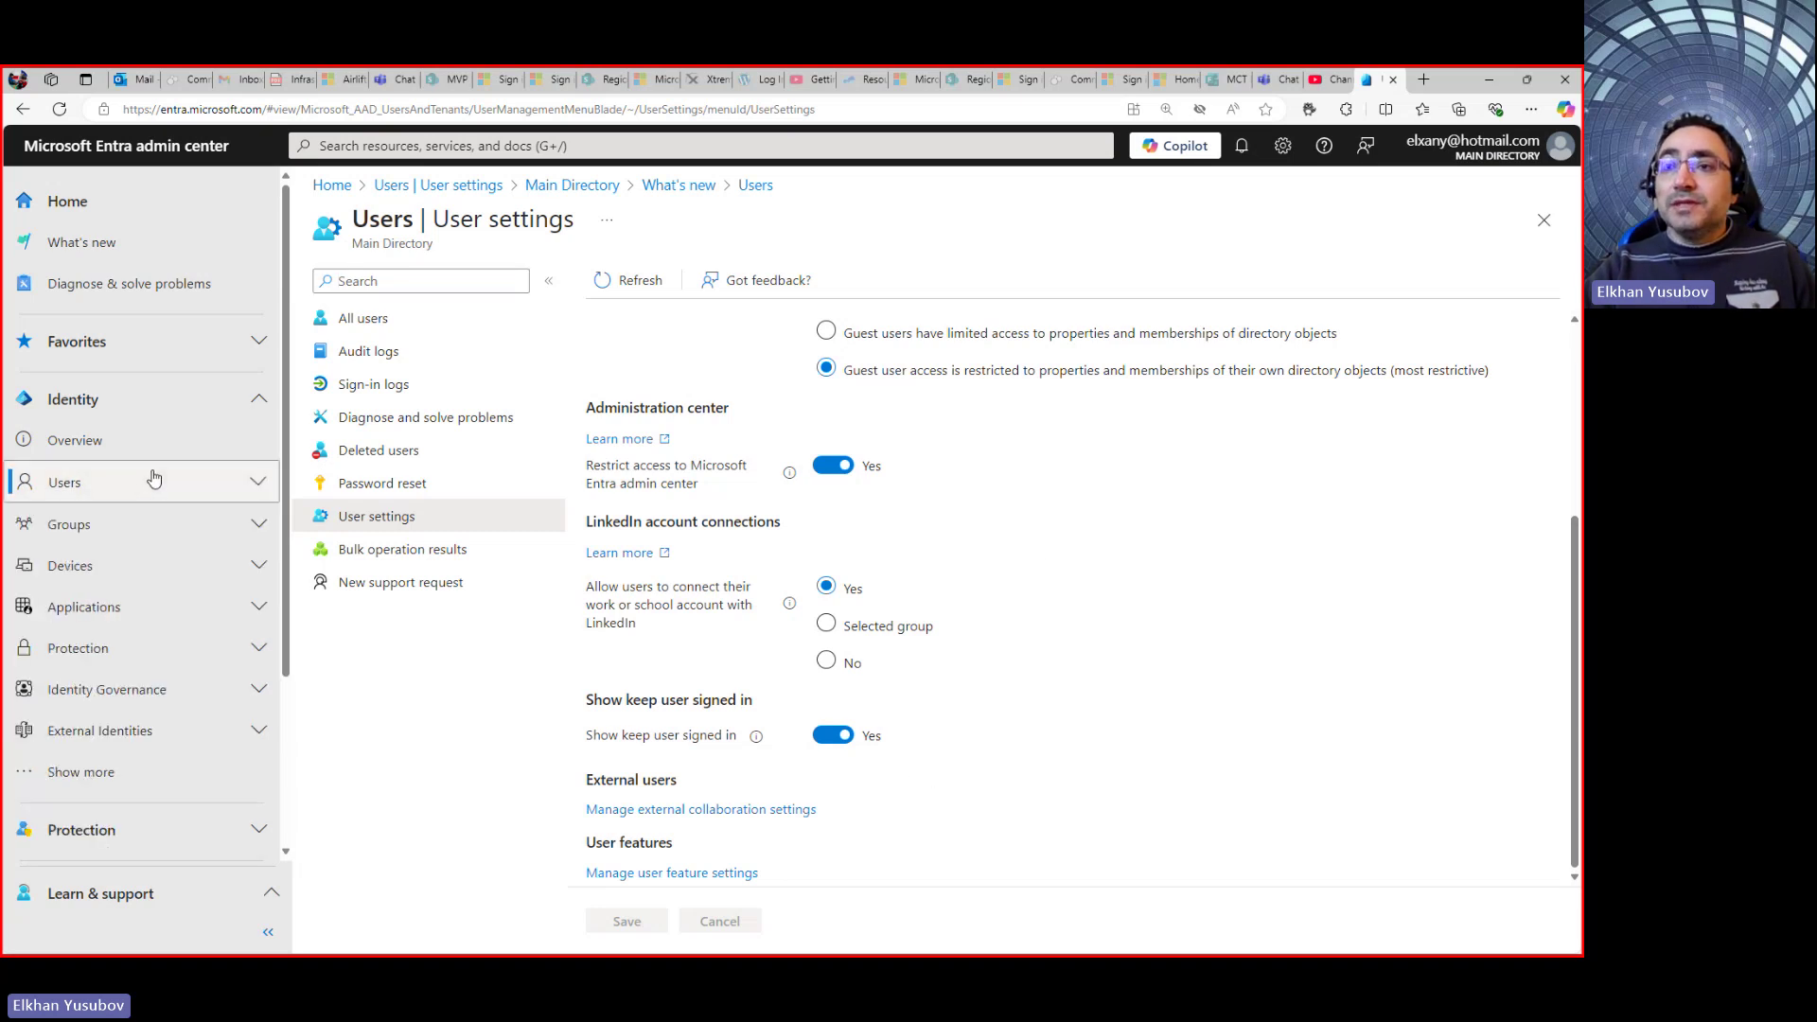
click(153, 530)
click(125, 688)
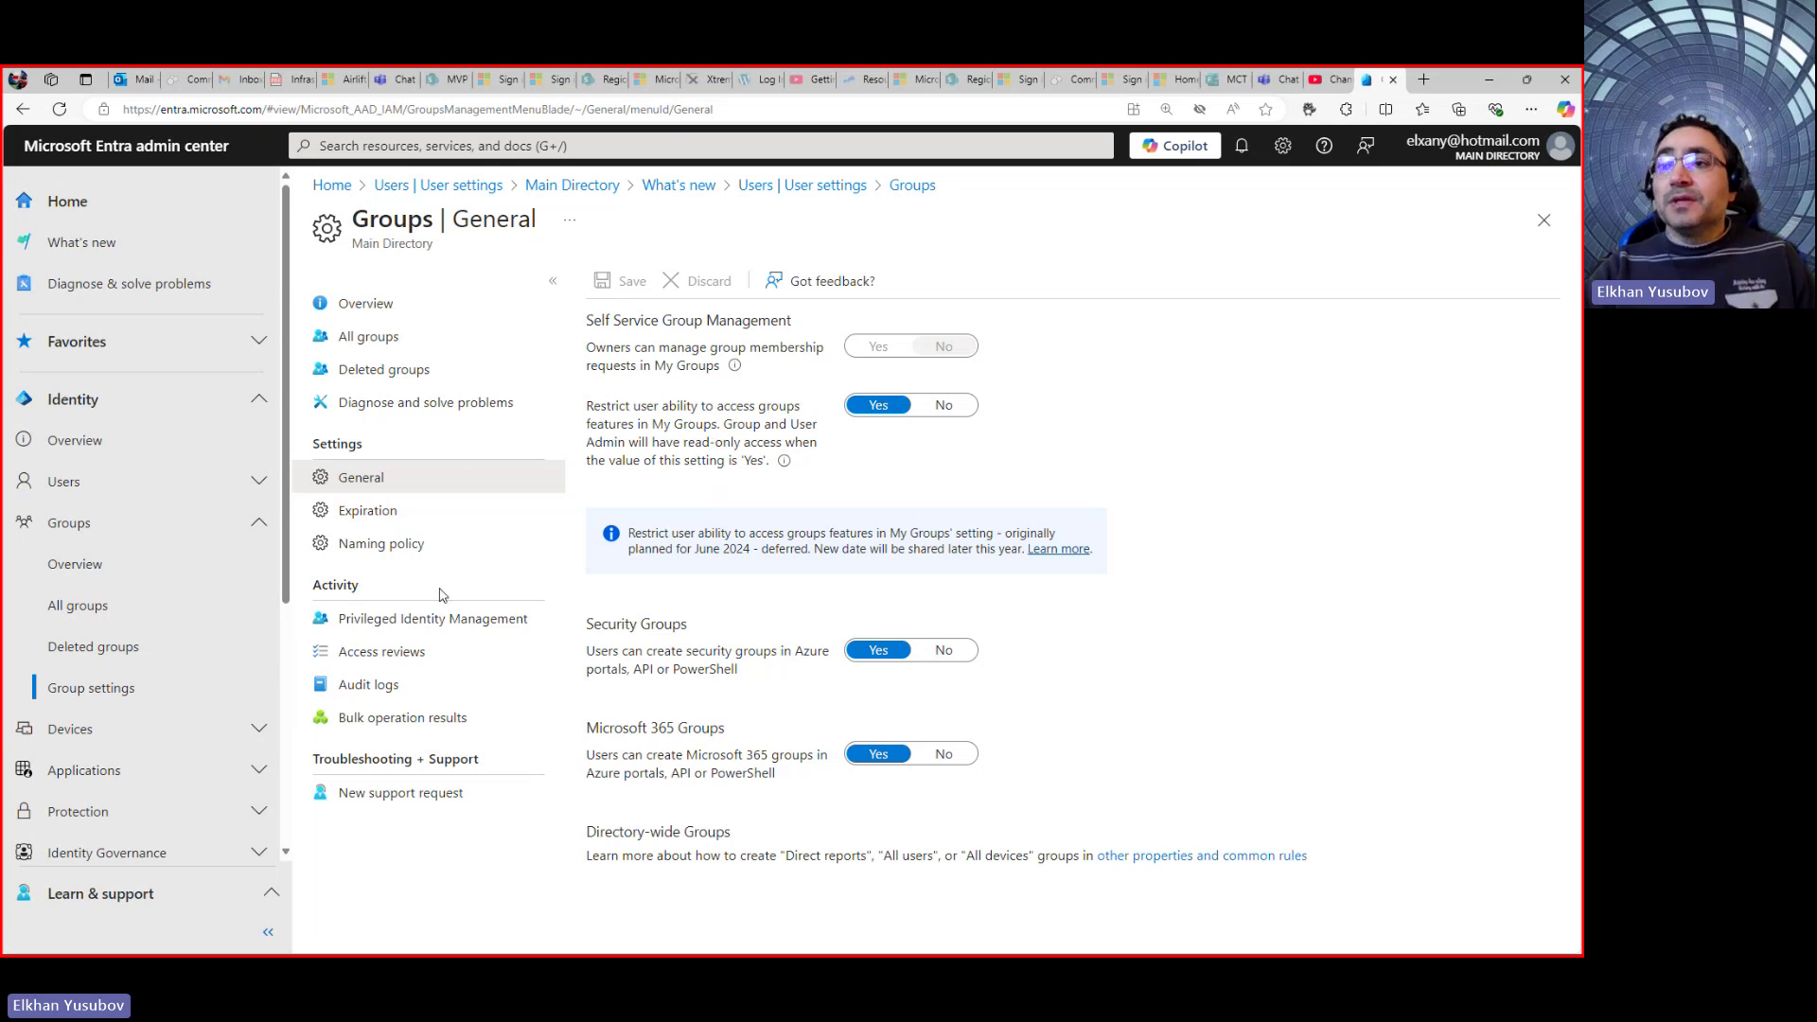
Open the Devices overview and go to its device settings.
click(156, 524)
click(161, 565)
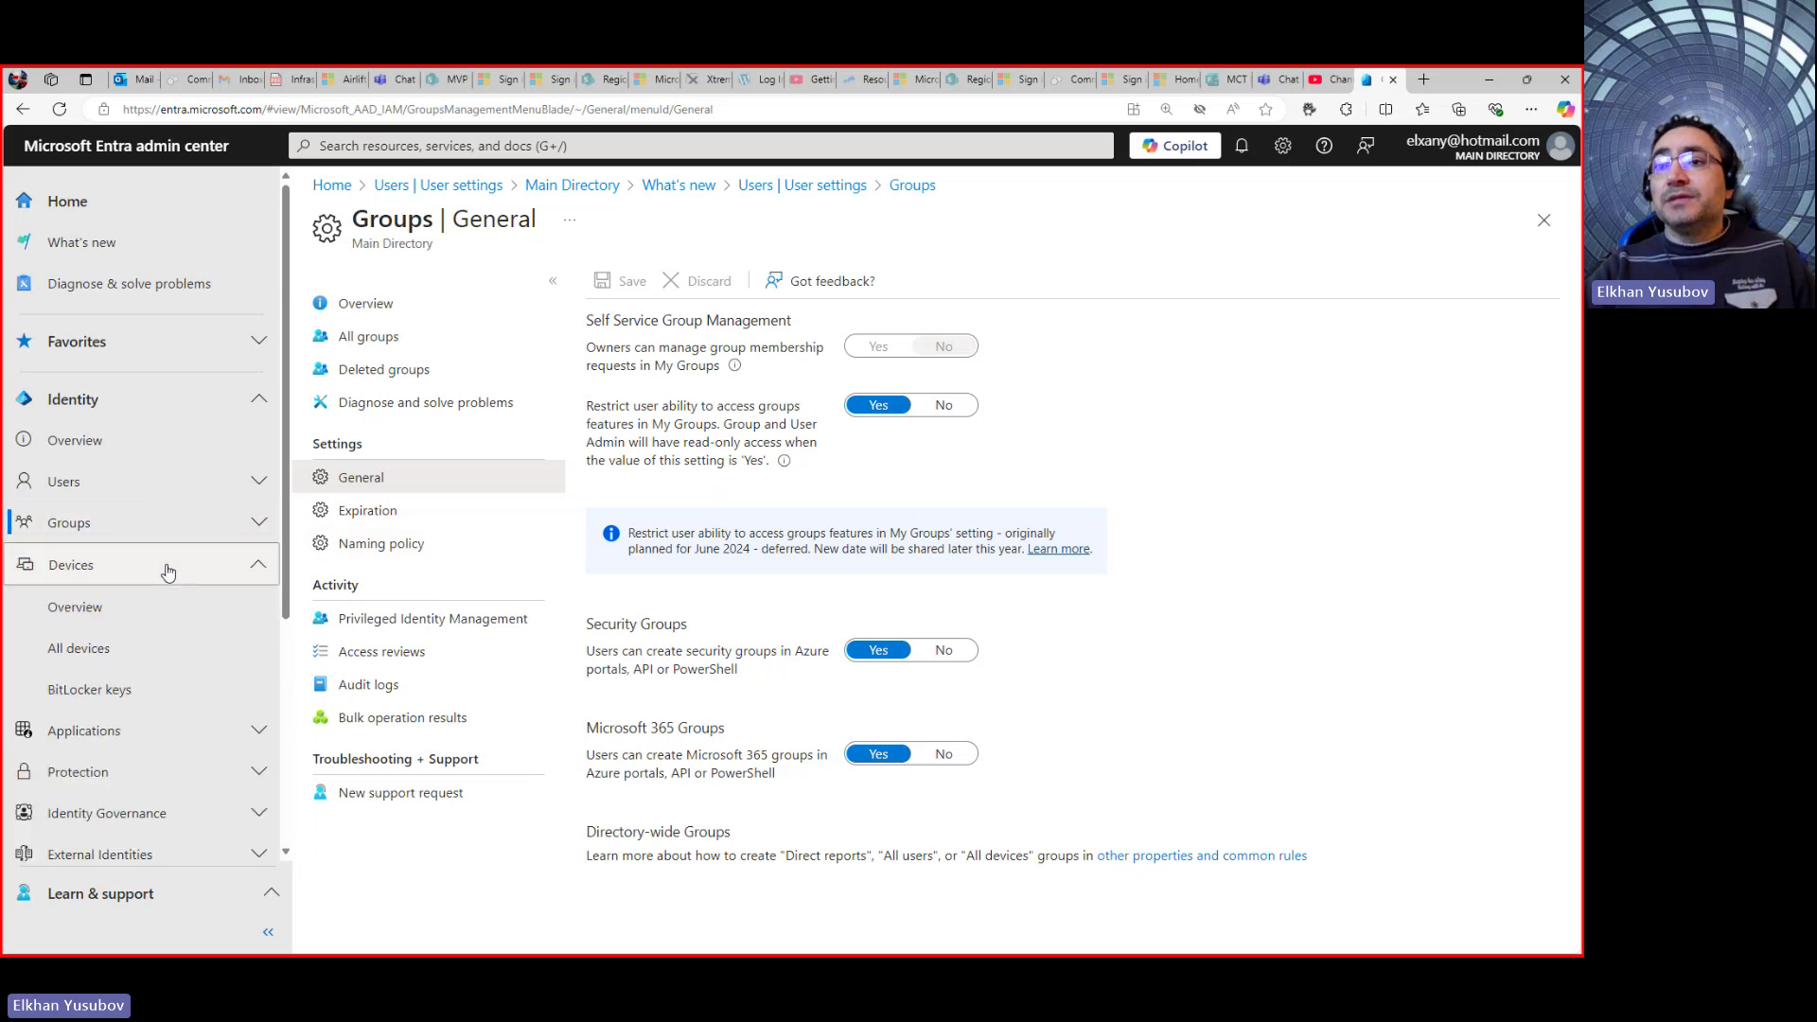
click(149, 607)
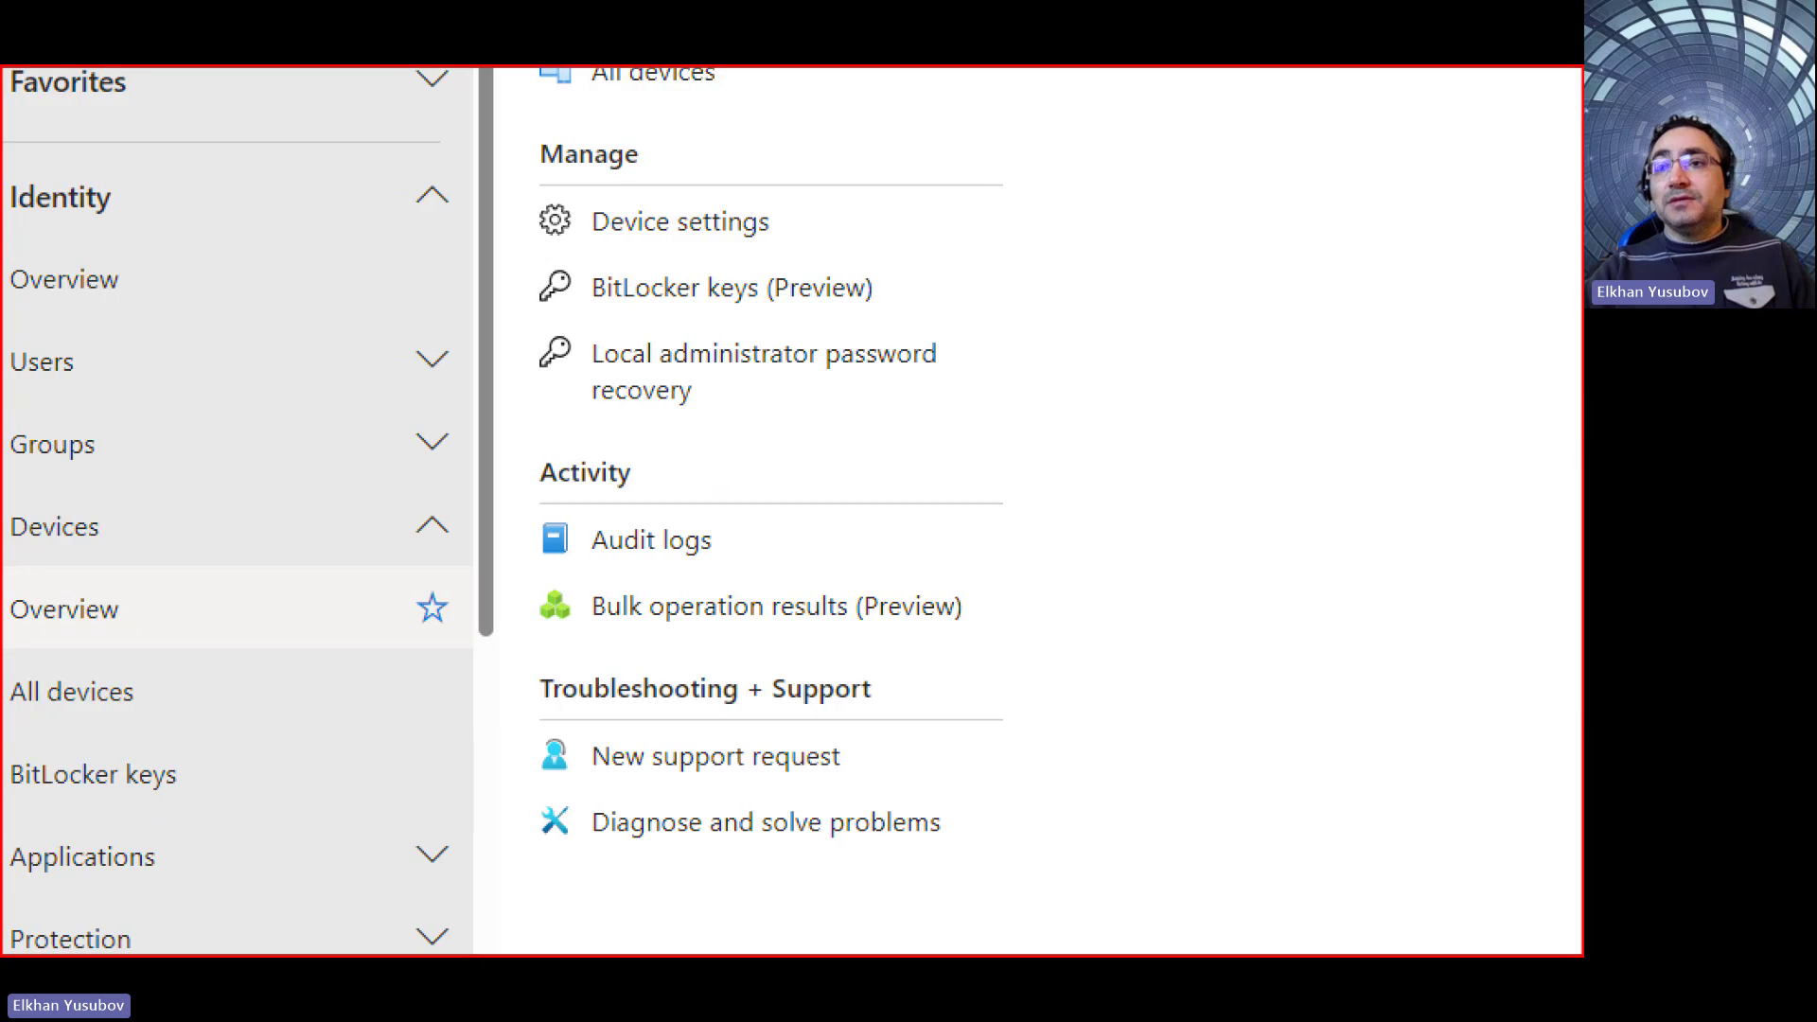
drag(232, 611, 331, 512)
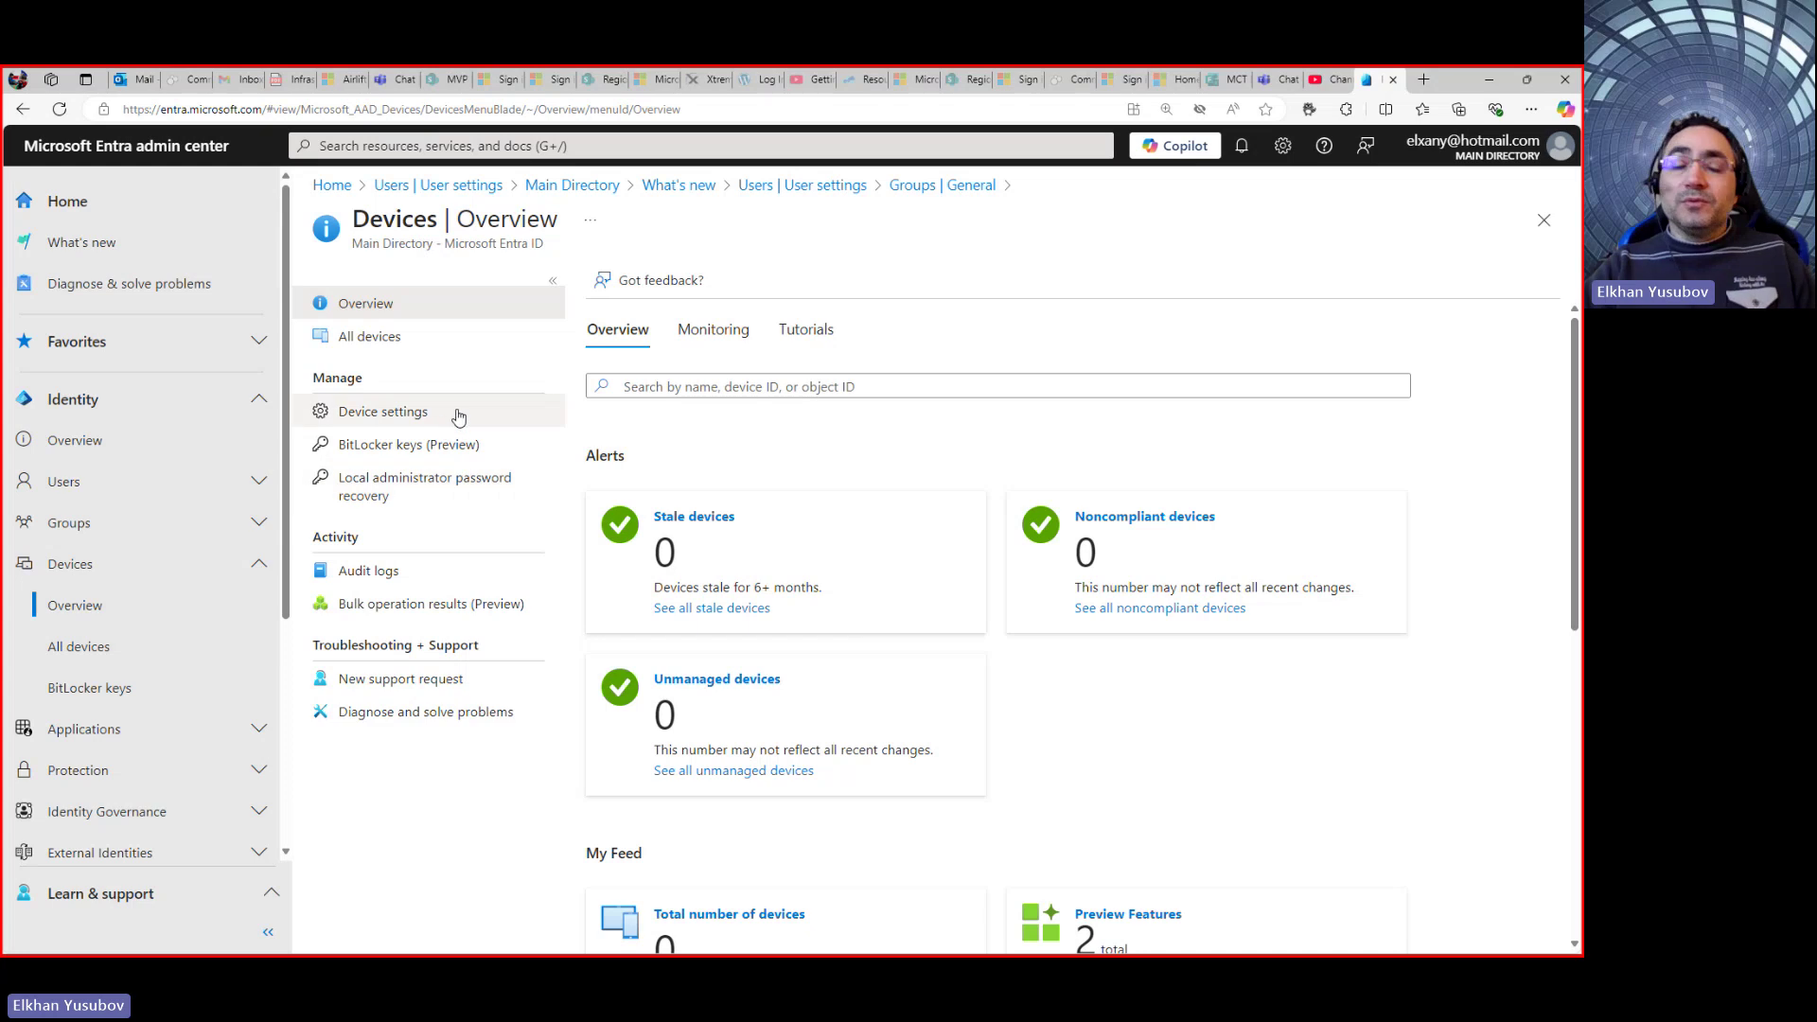
drag(463, 408, 518, 347)
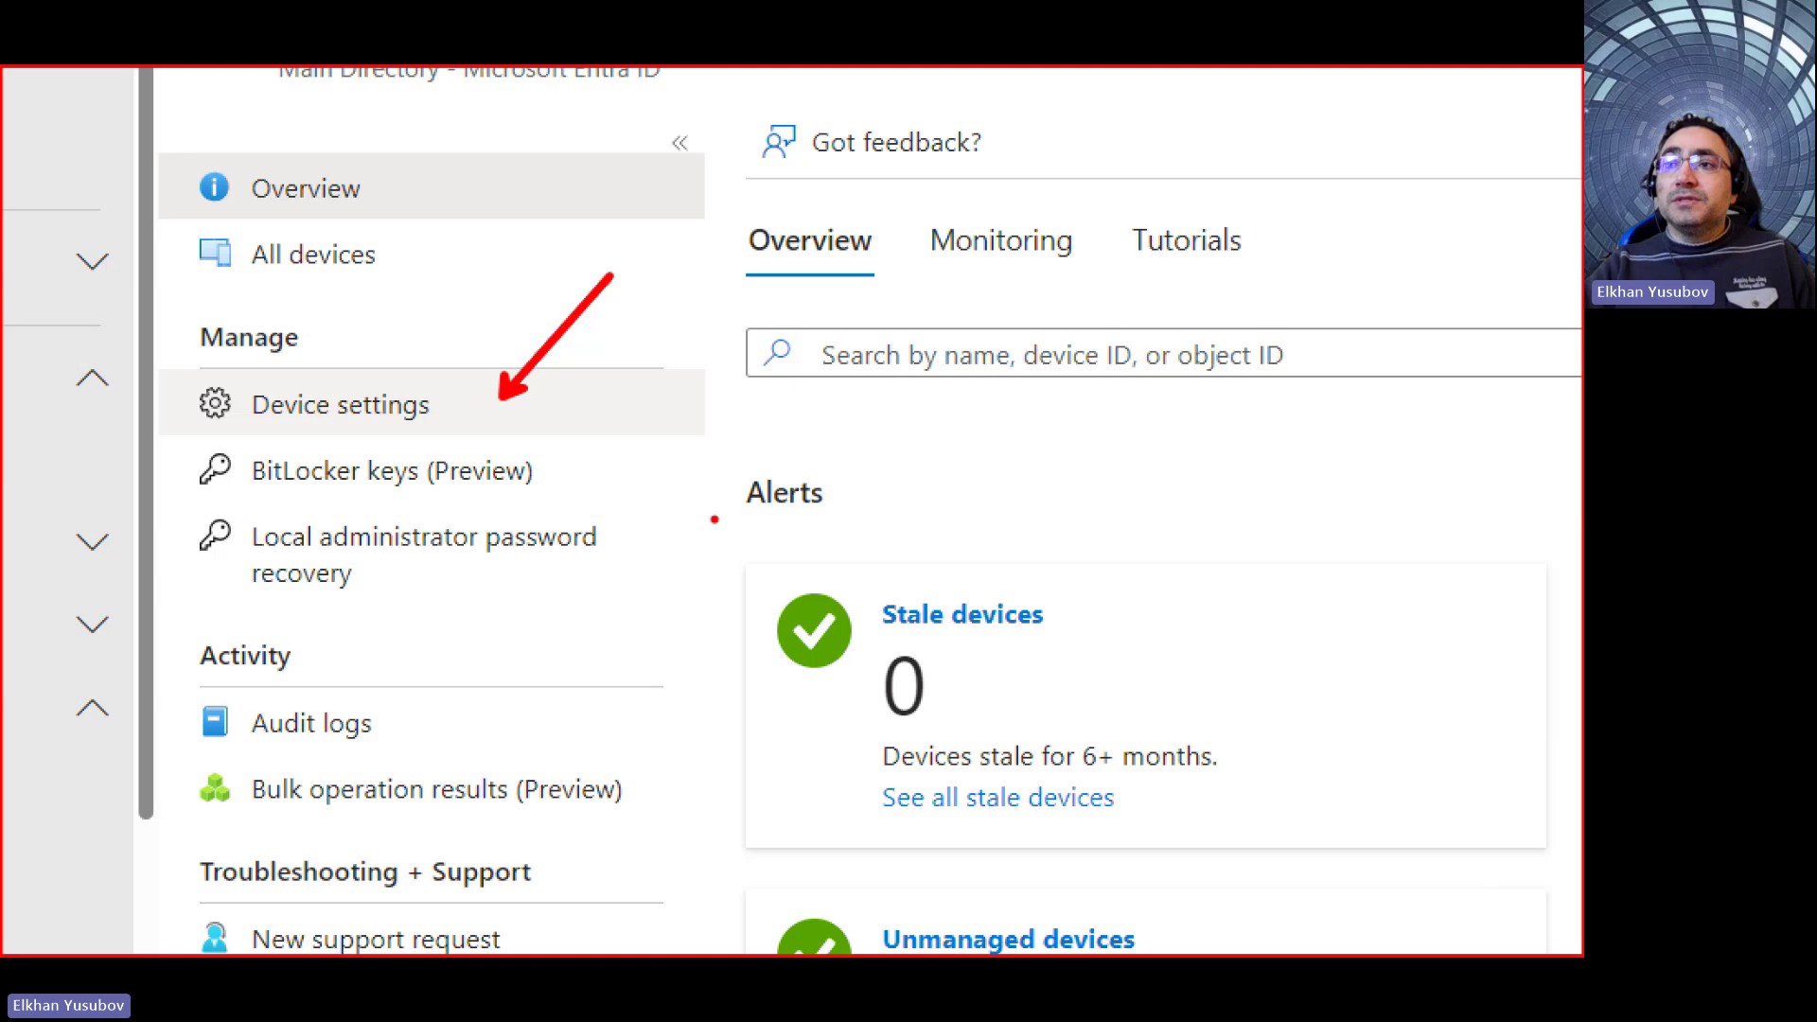
click(341, 404)
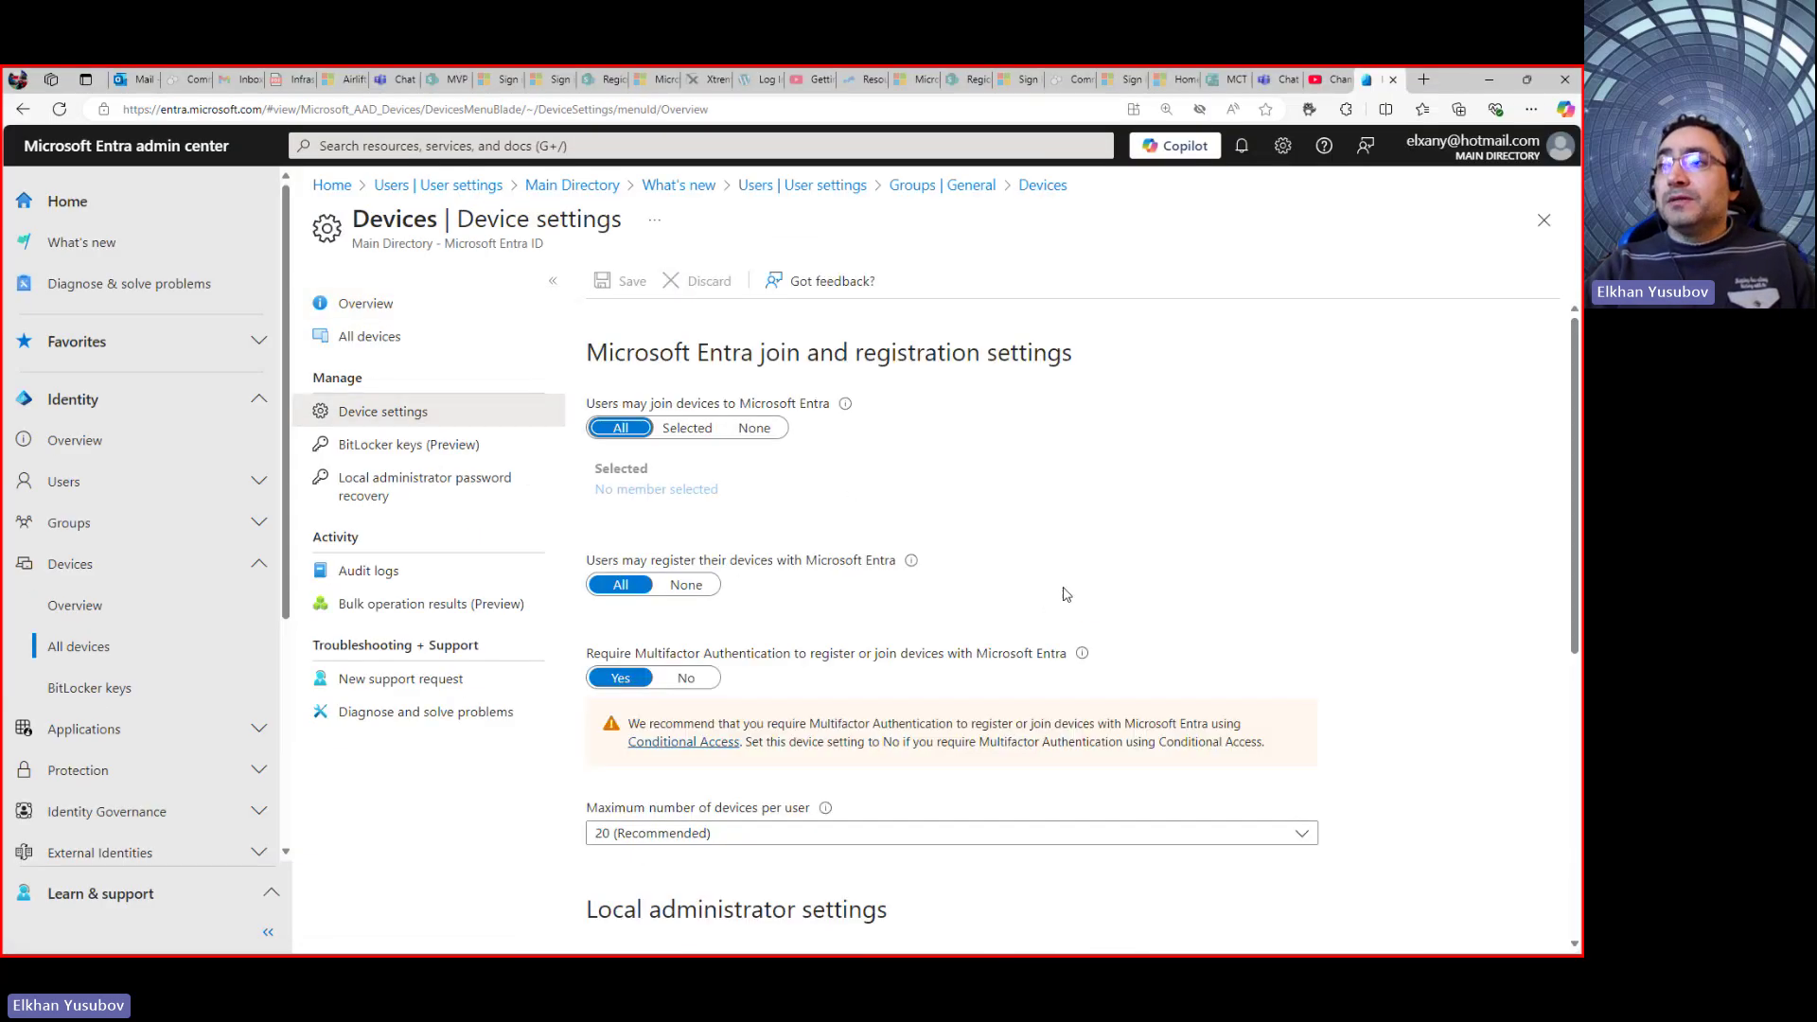
Review the Microsoft Entra join and registration settings, local administrator settings and BitLocker key recovery restriction.
scroll(946, 559, down, 1)
scroll(900, 507, up, 1)
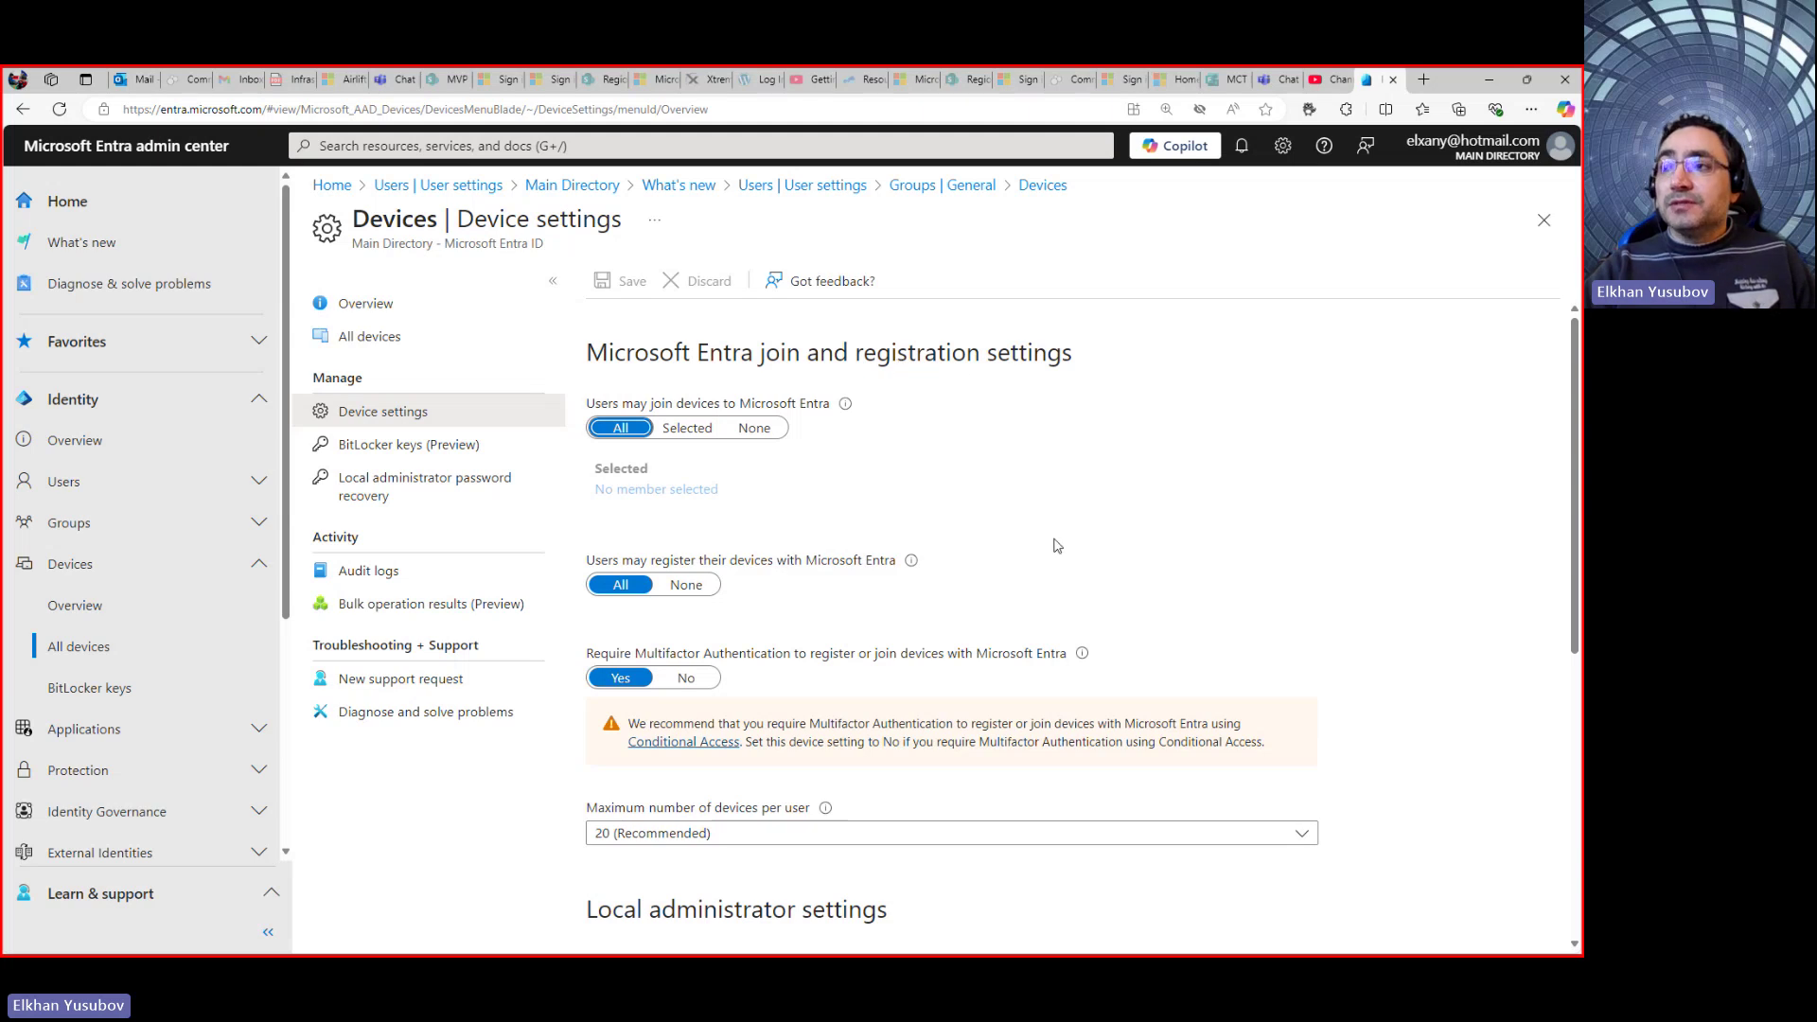
scroll(1055, 554, down, 1)
scroll(1051, 551, down, 5)
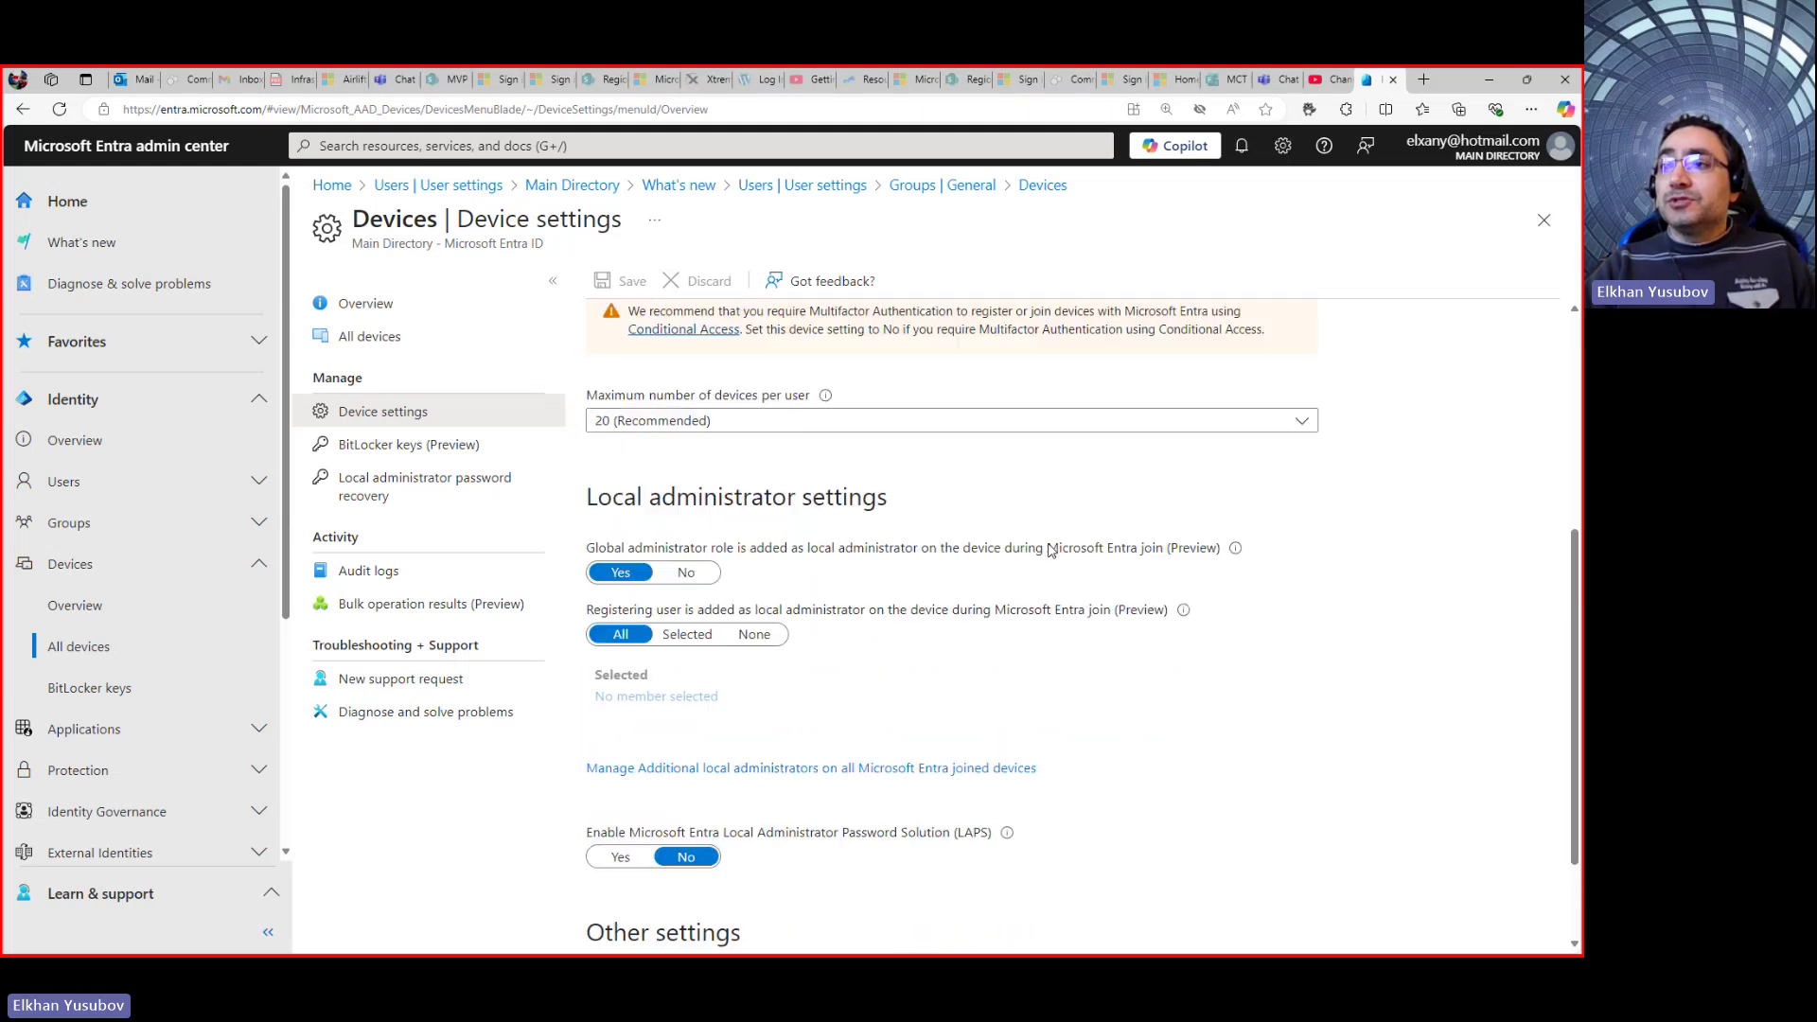
scroll(1051, 551, down, 1)
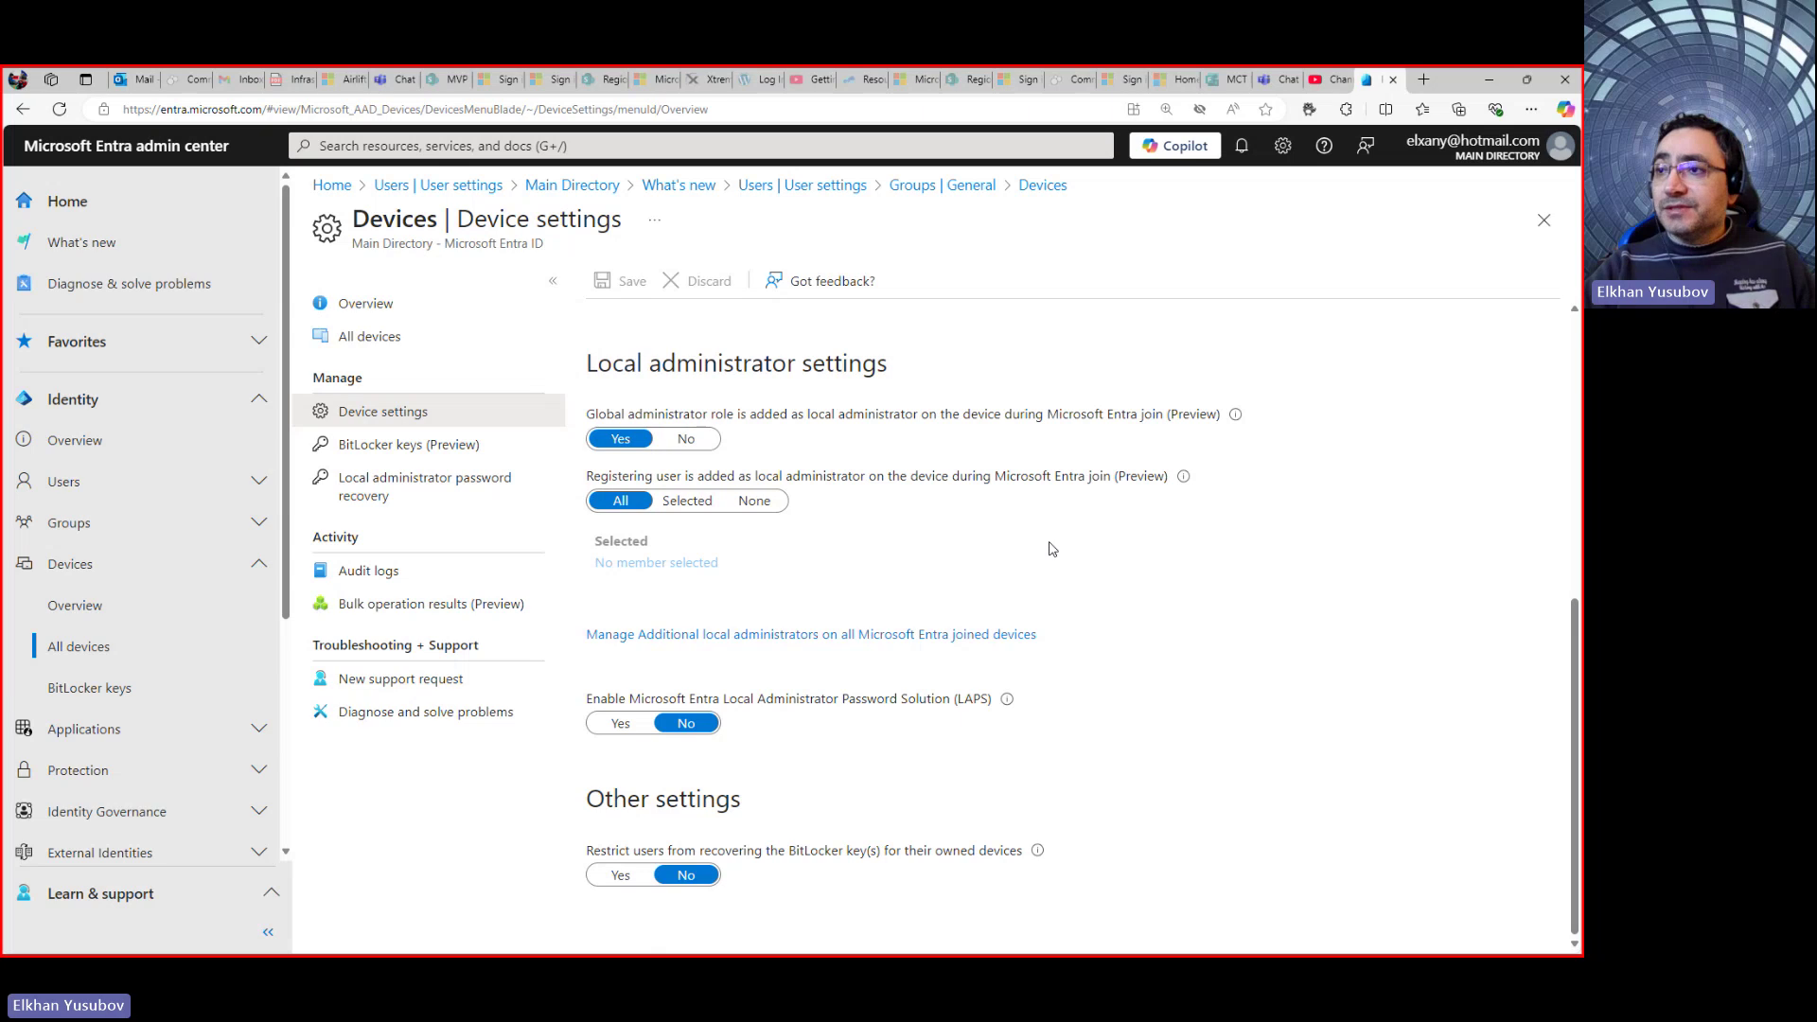
scroll(1050, 549, up, 4)
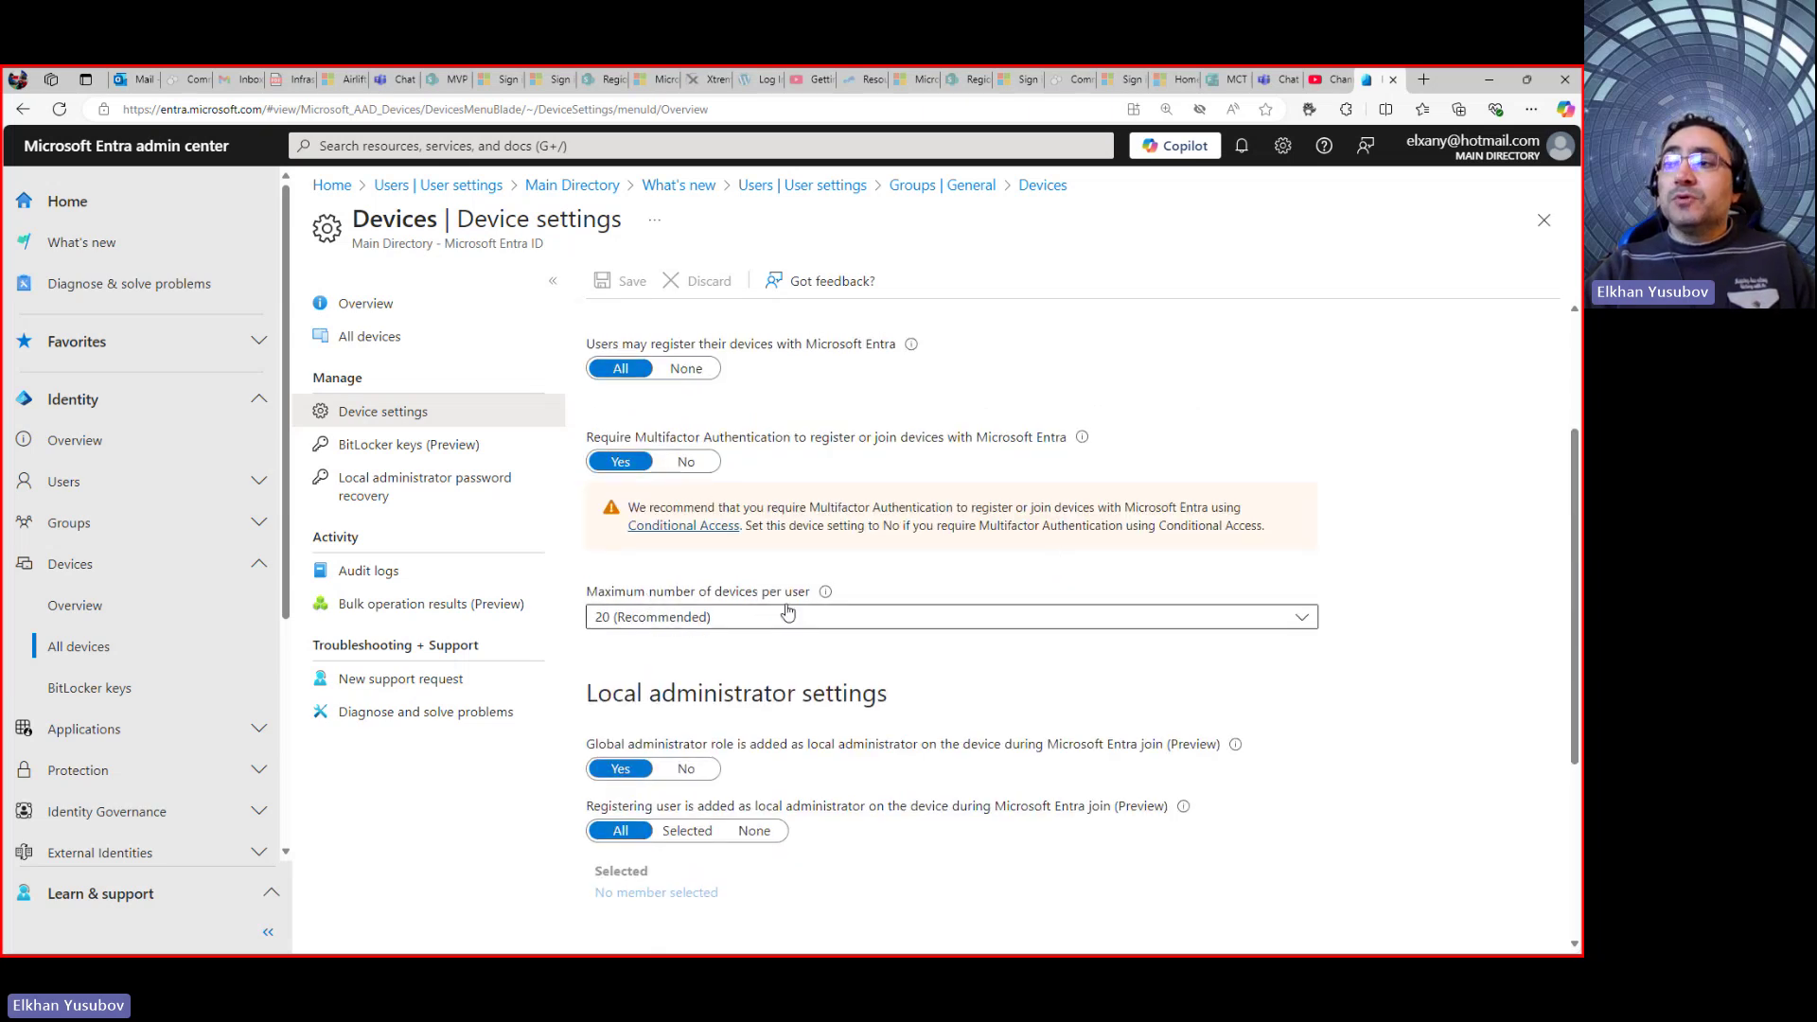
Examine the available choices for the maximum number of devices per user and the local administrator settings.
click(812, 623)
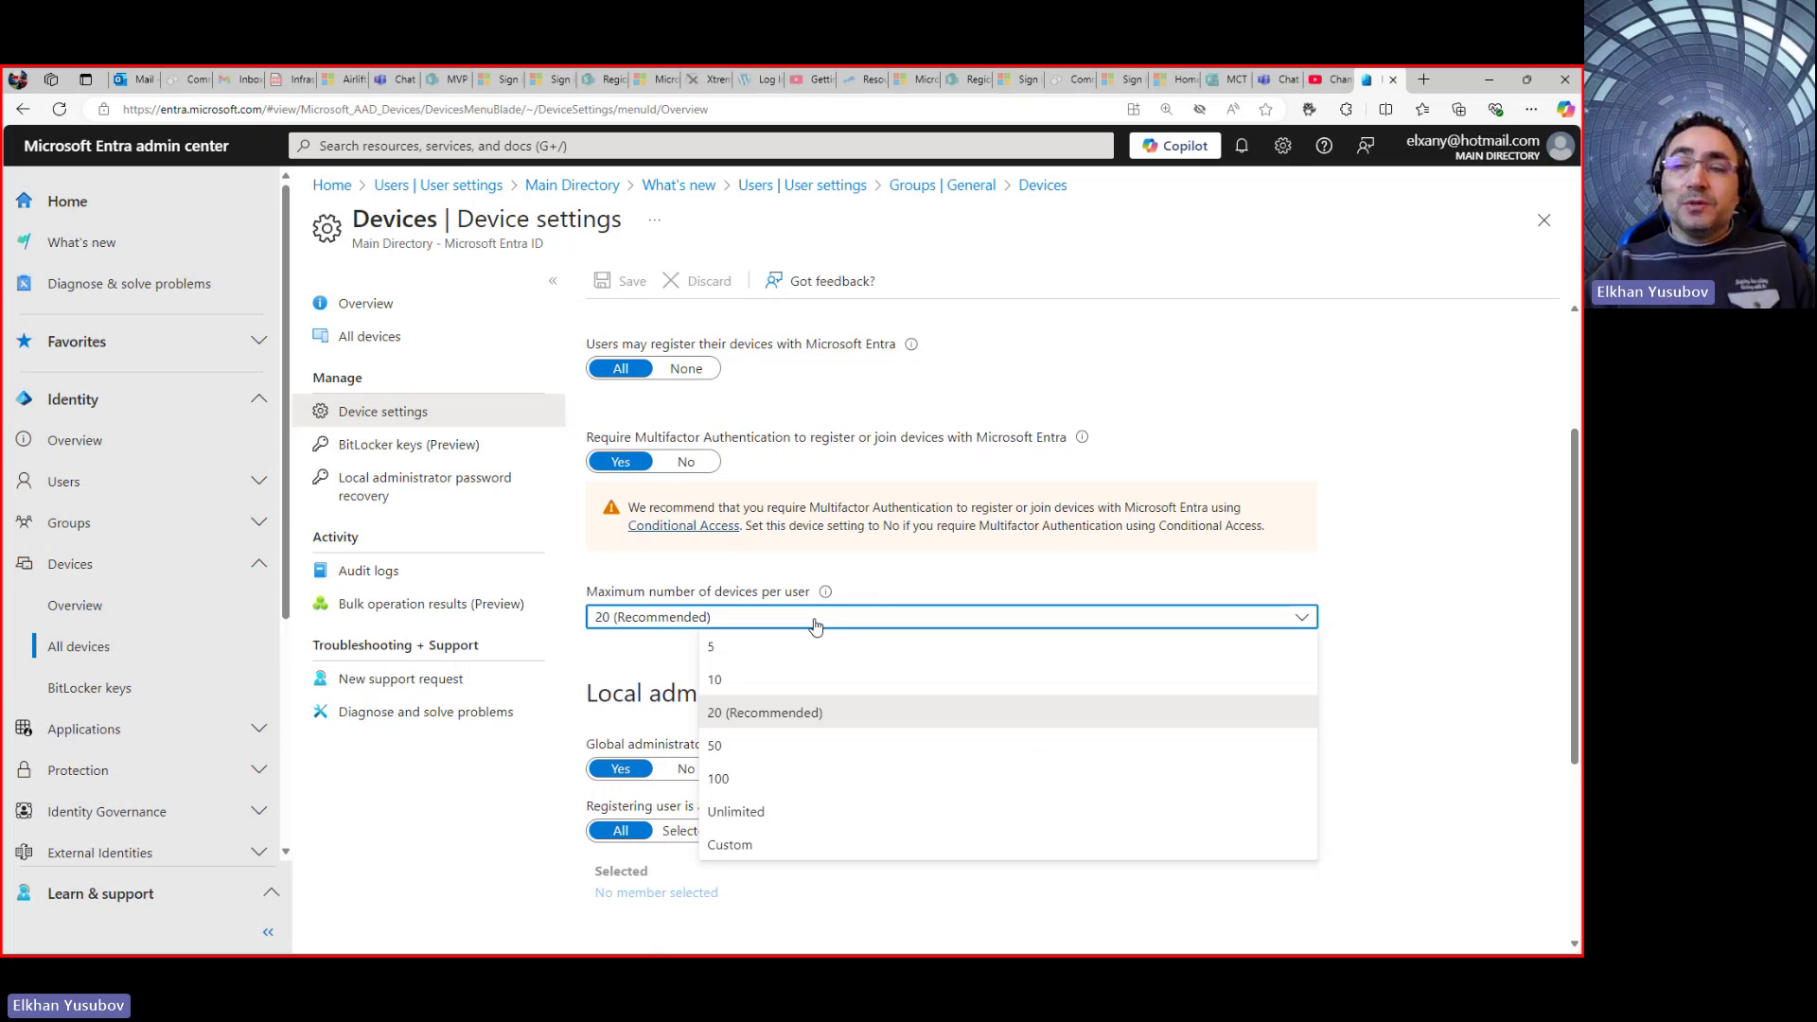
click(940, 573)
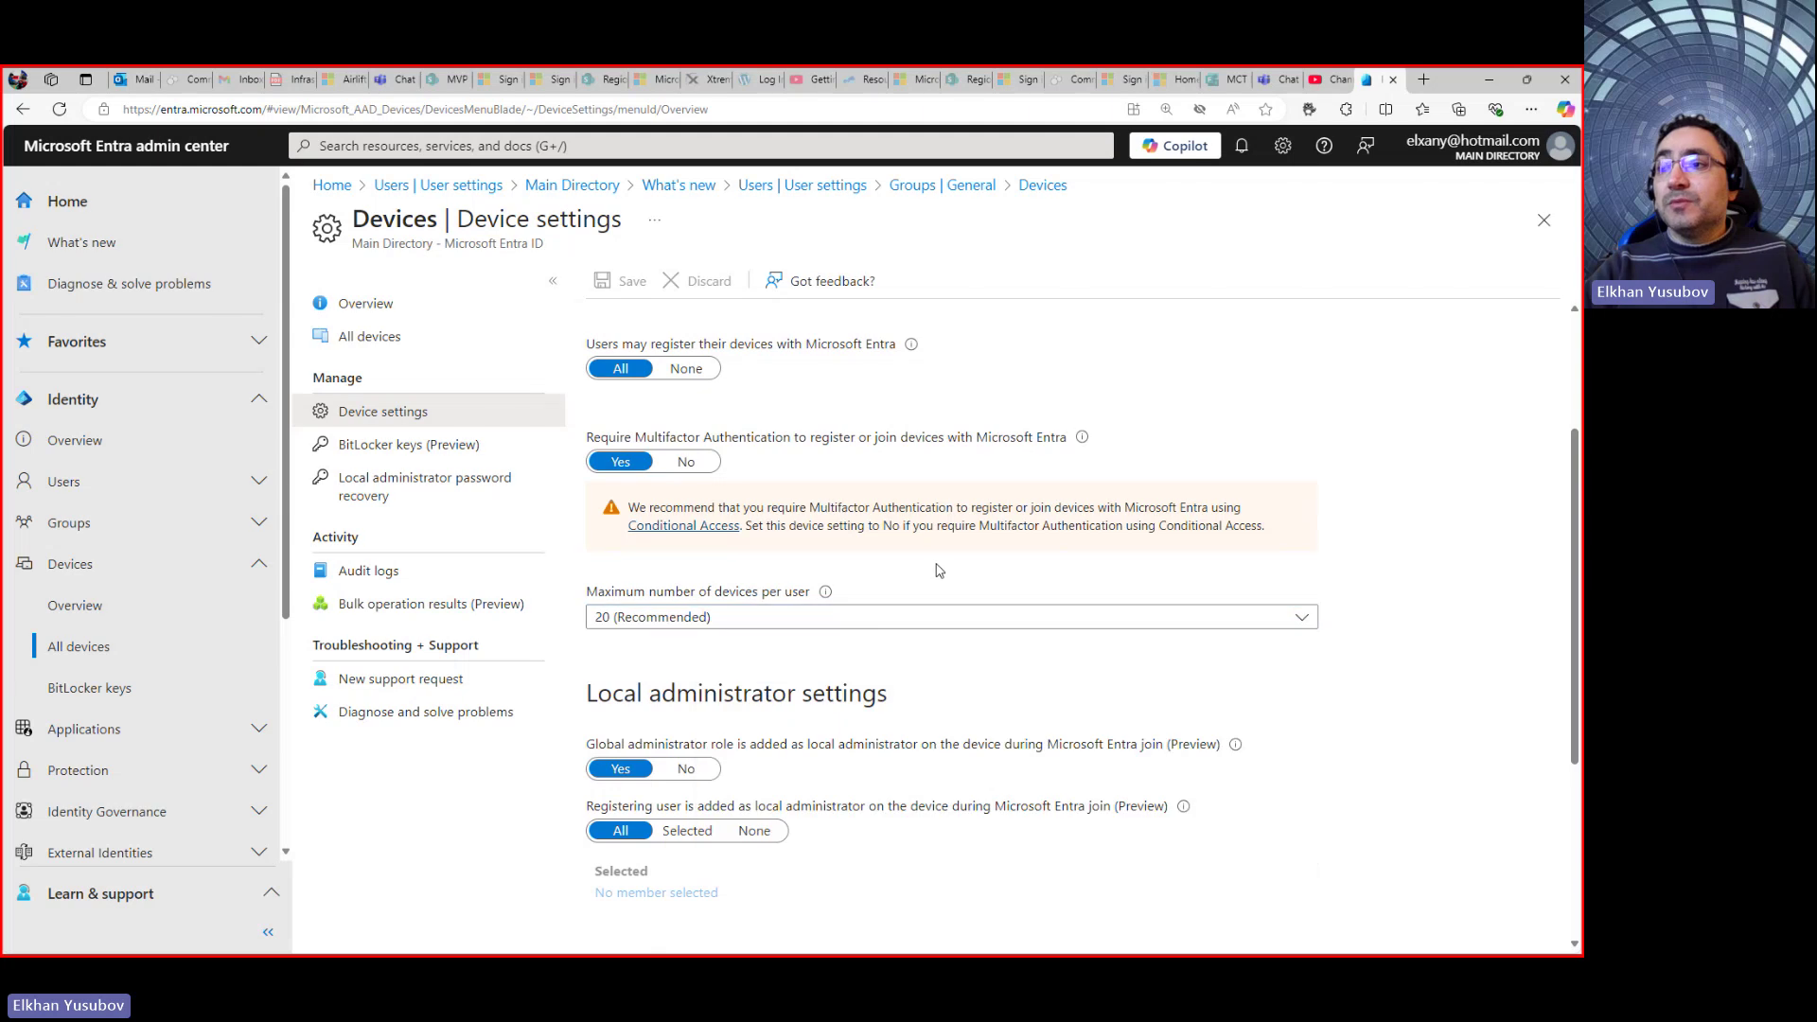
click(744, 622)
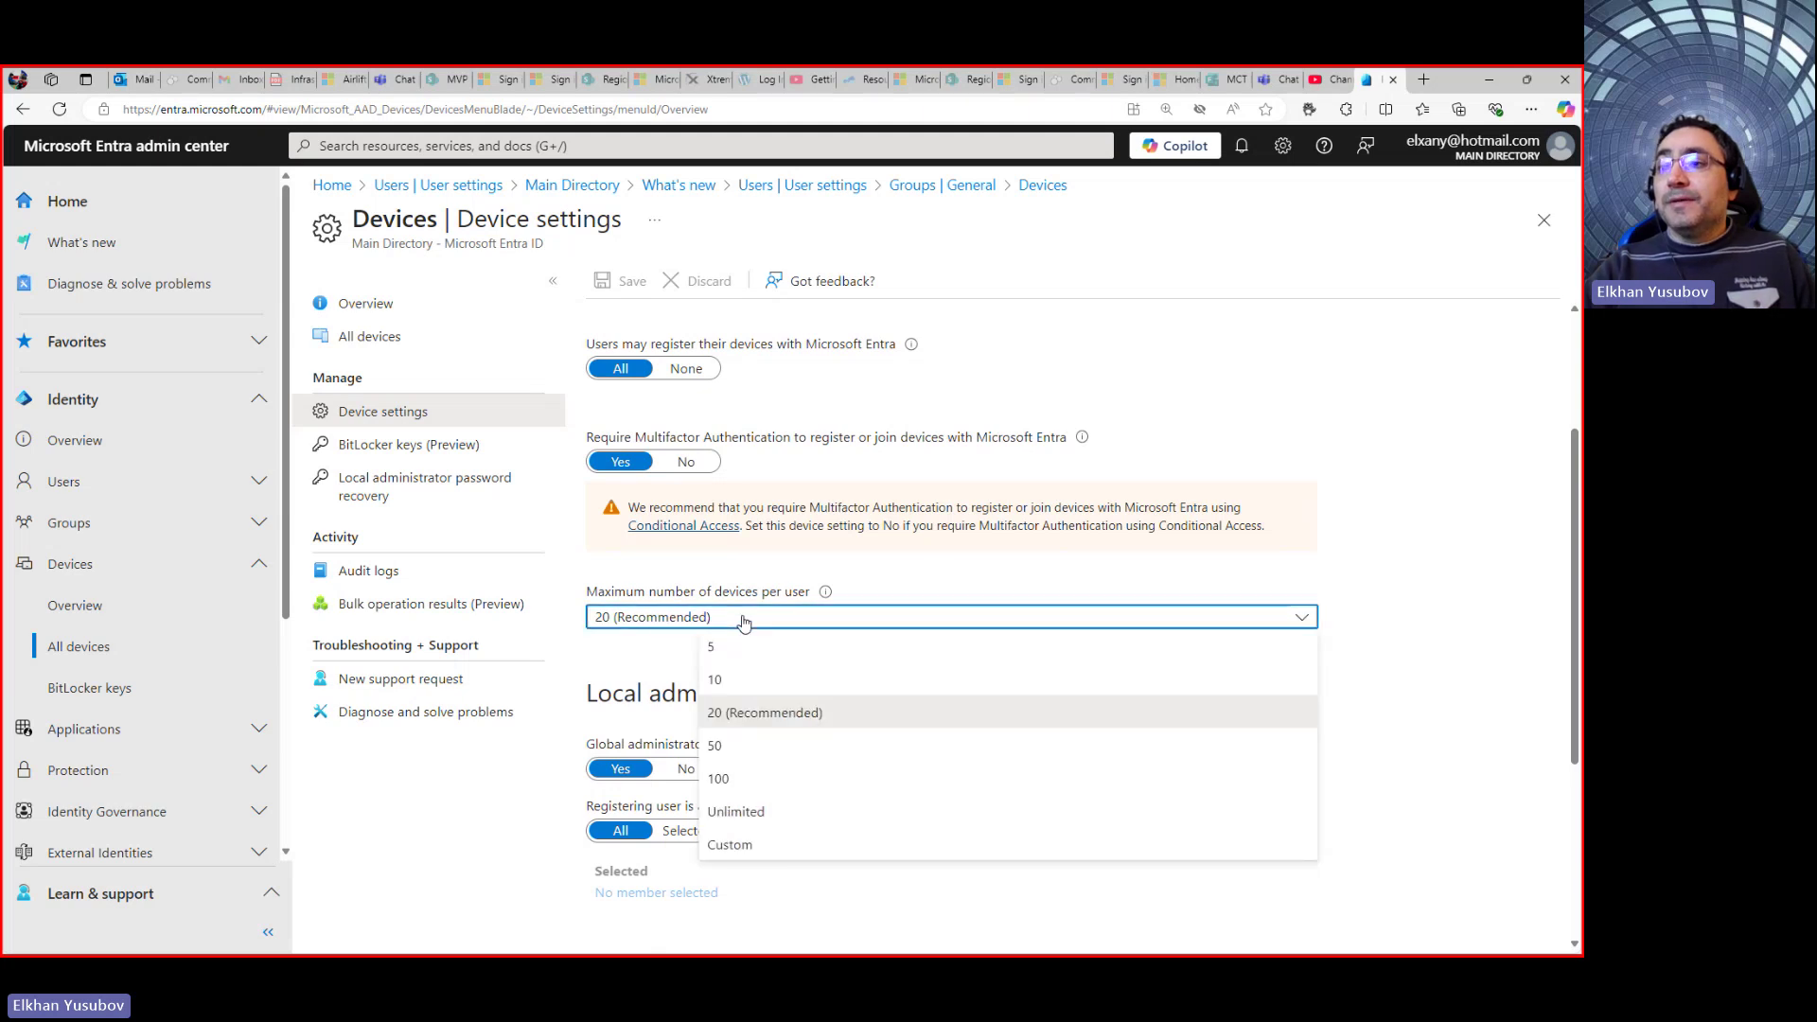
click(1380, 683)
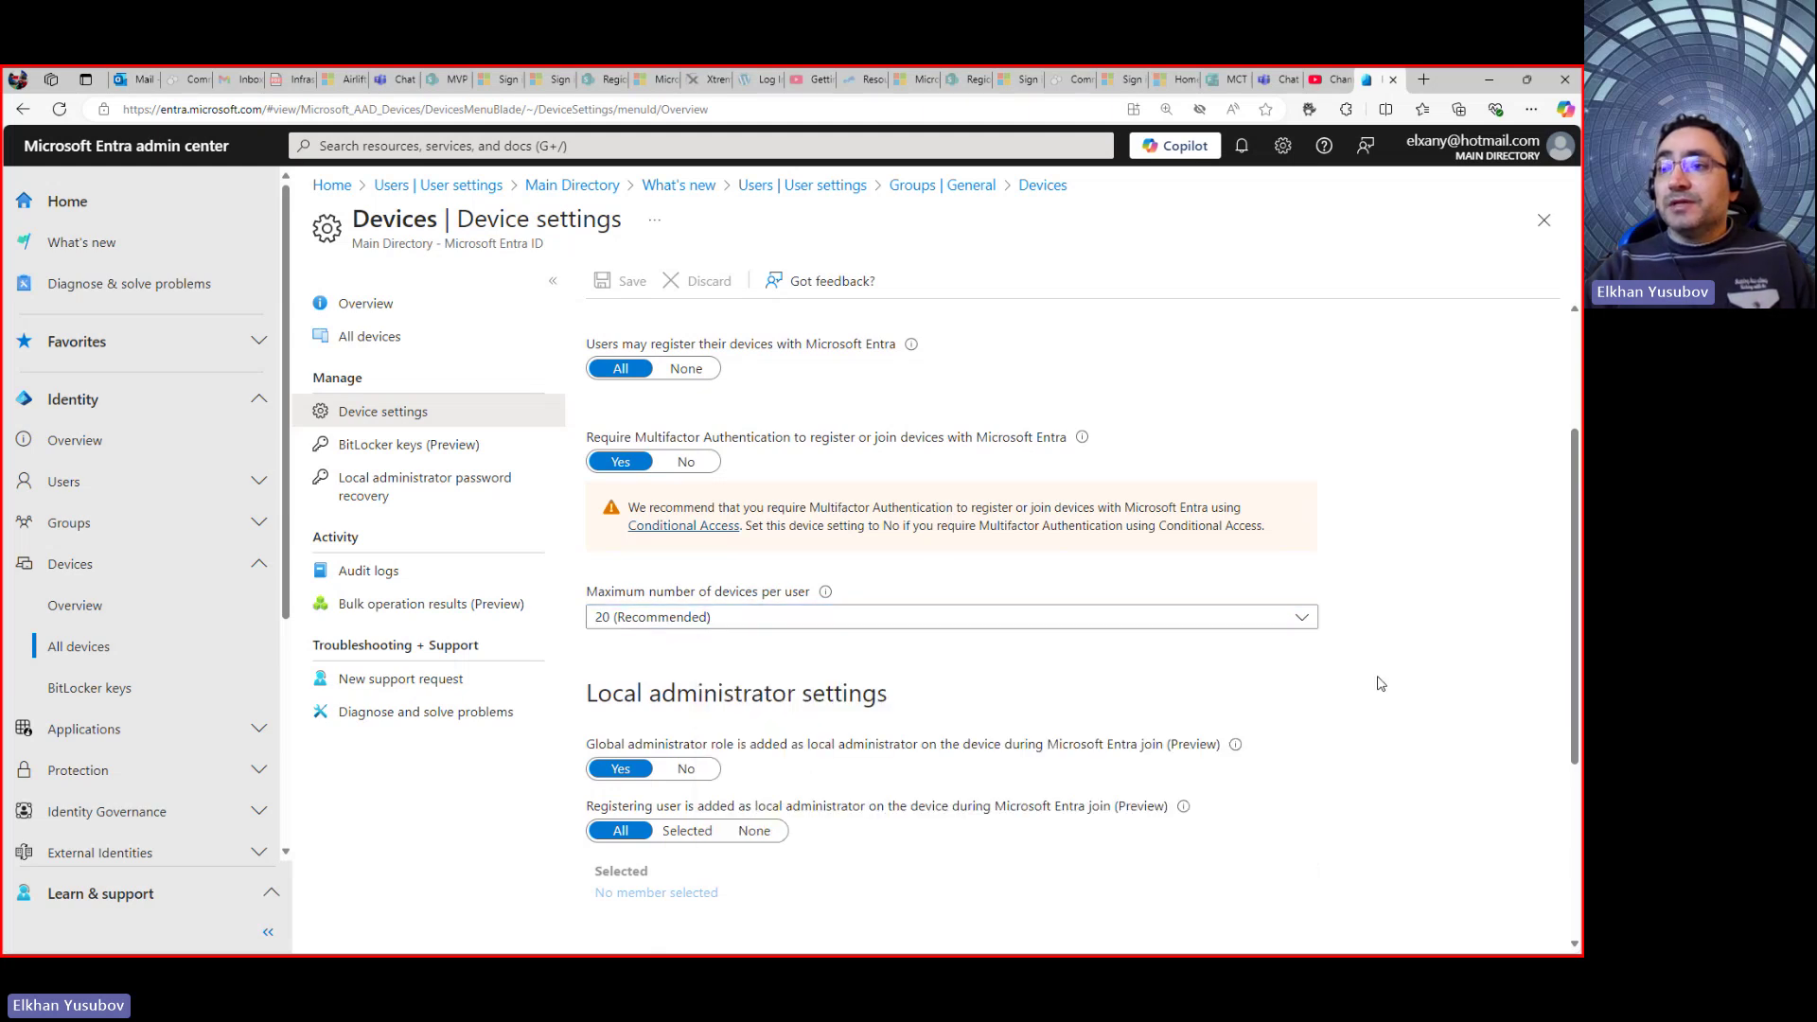
scroll(1389, 706, down, 1)
scroll(1389, 706, down, 3)
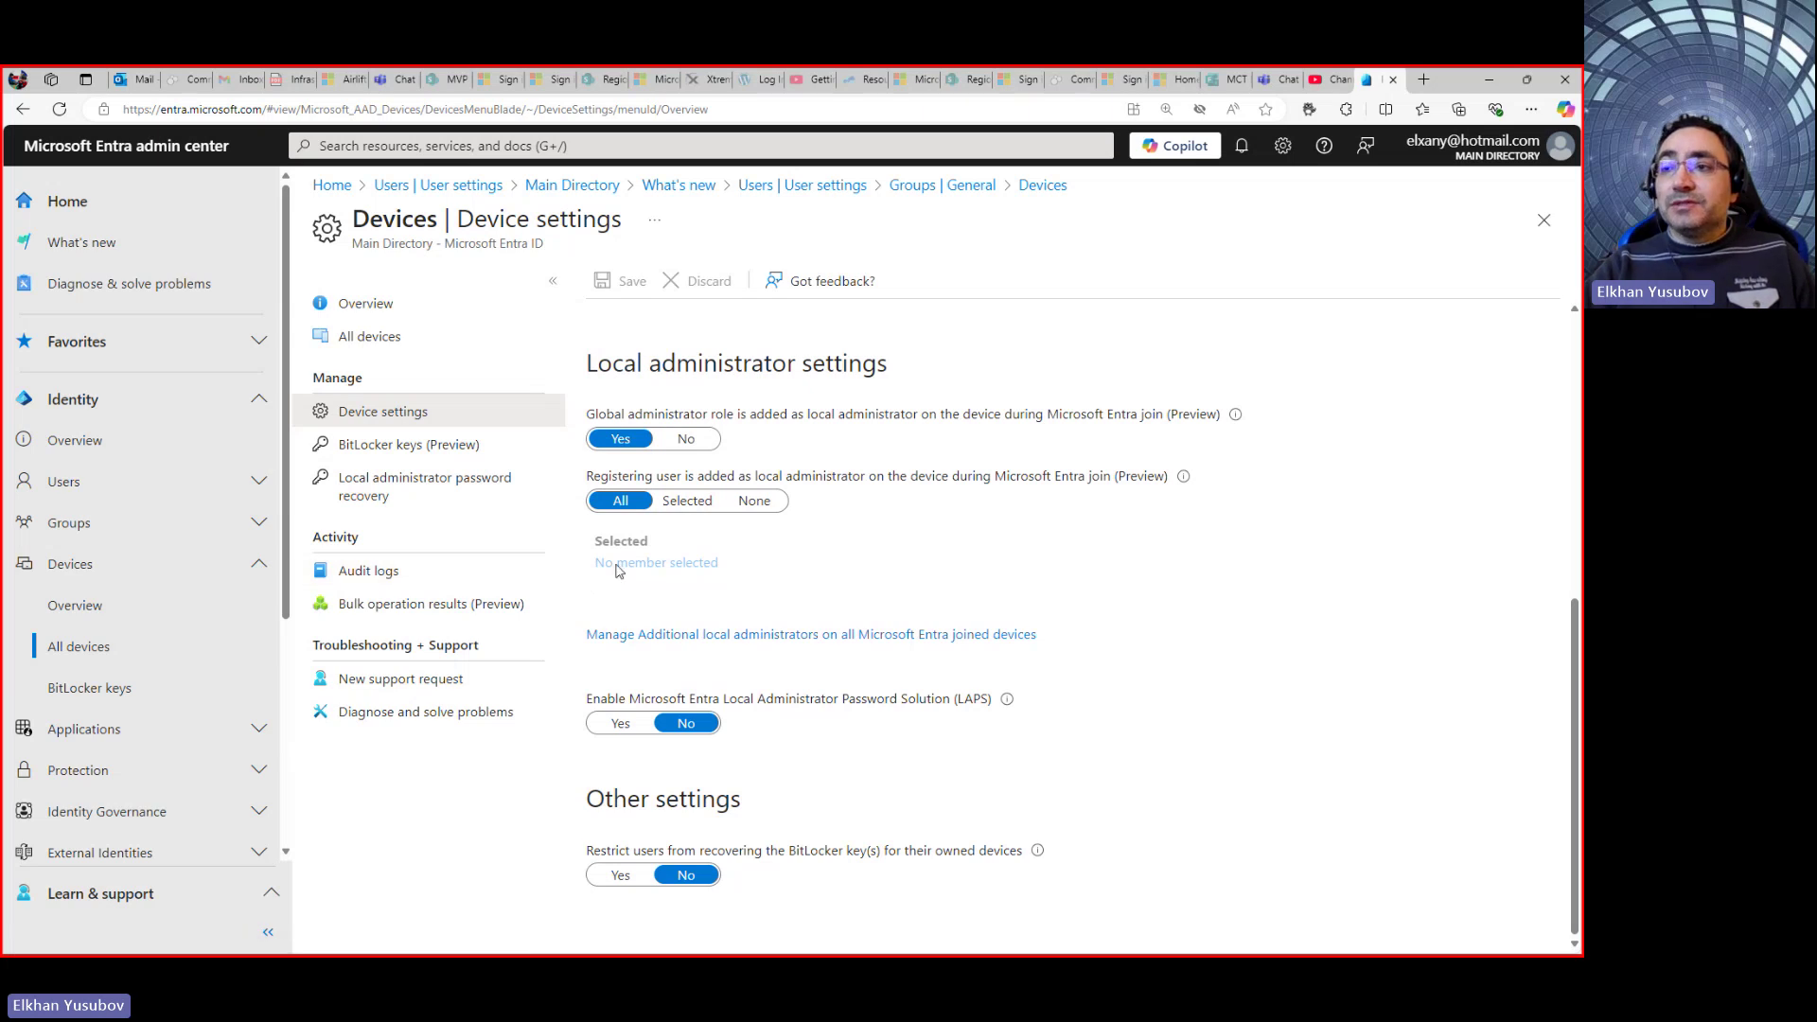
Open the audit logs for devices and view the available date filter ranges without applying one.
click(389, 570)
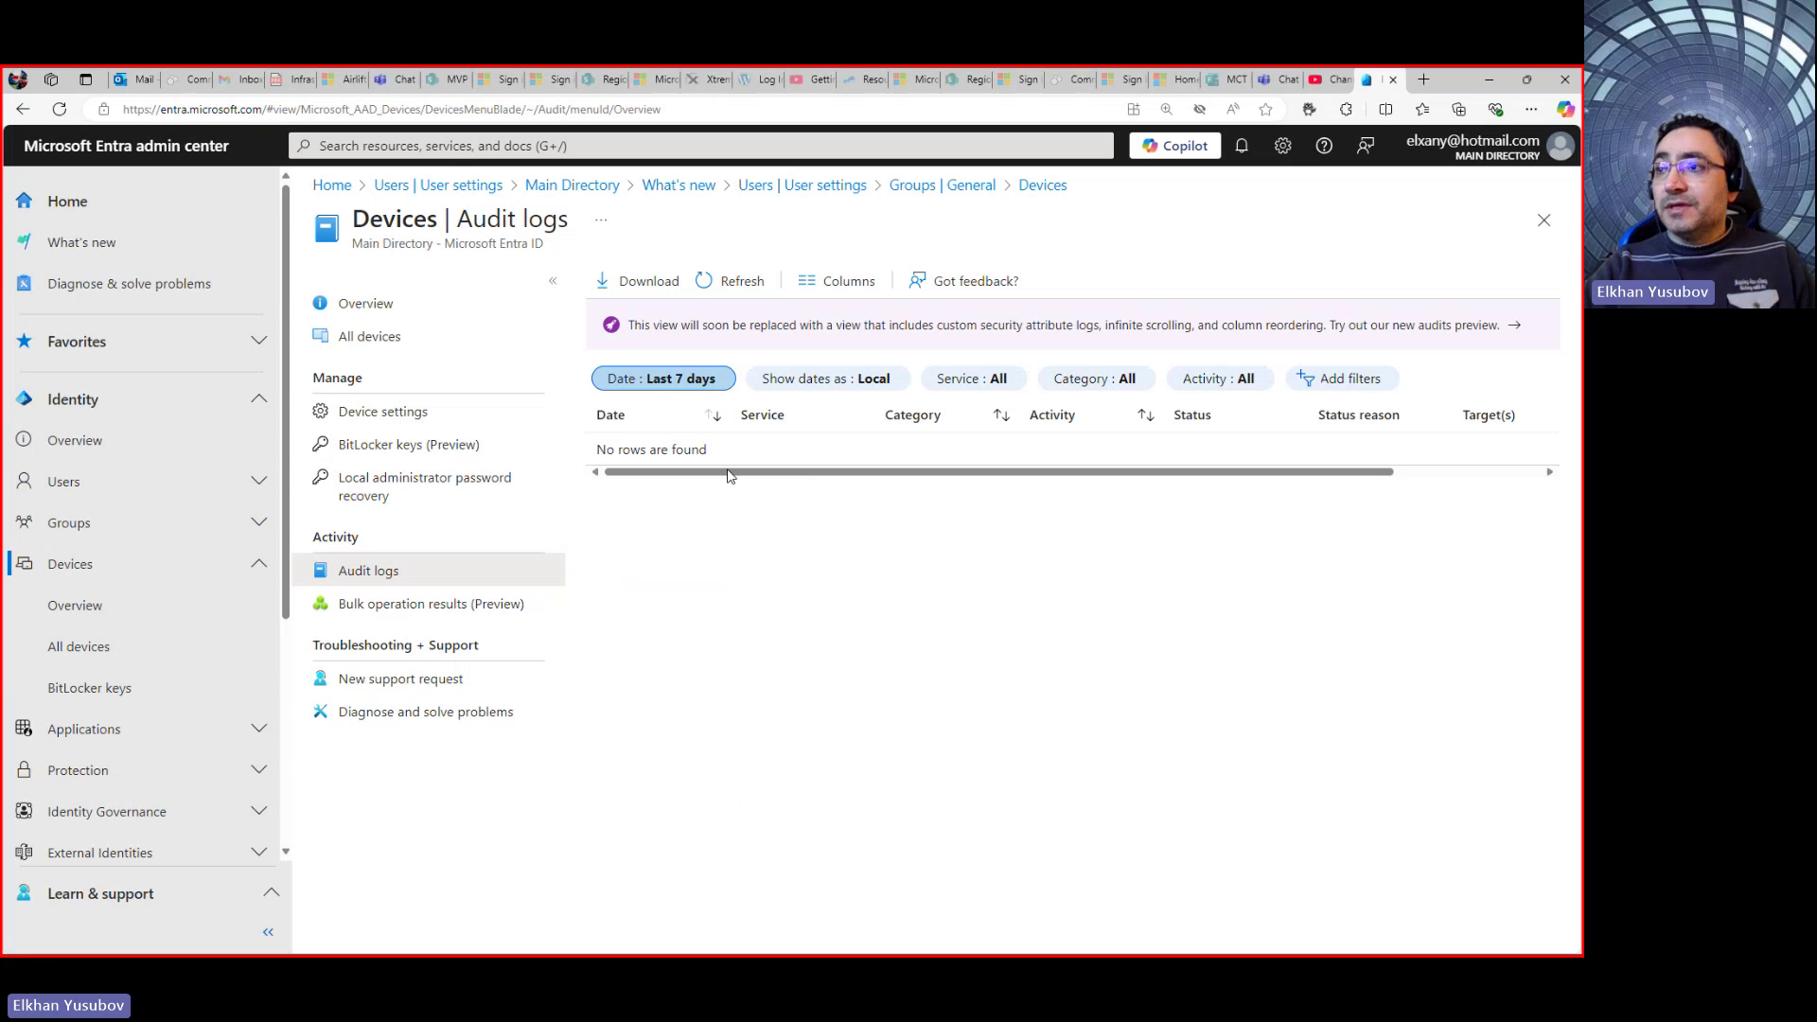
click(700, 384)
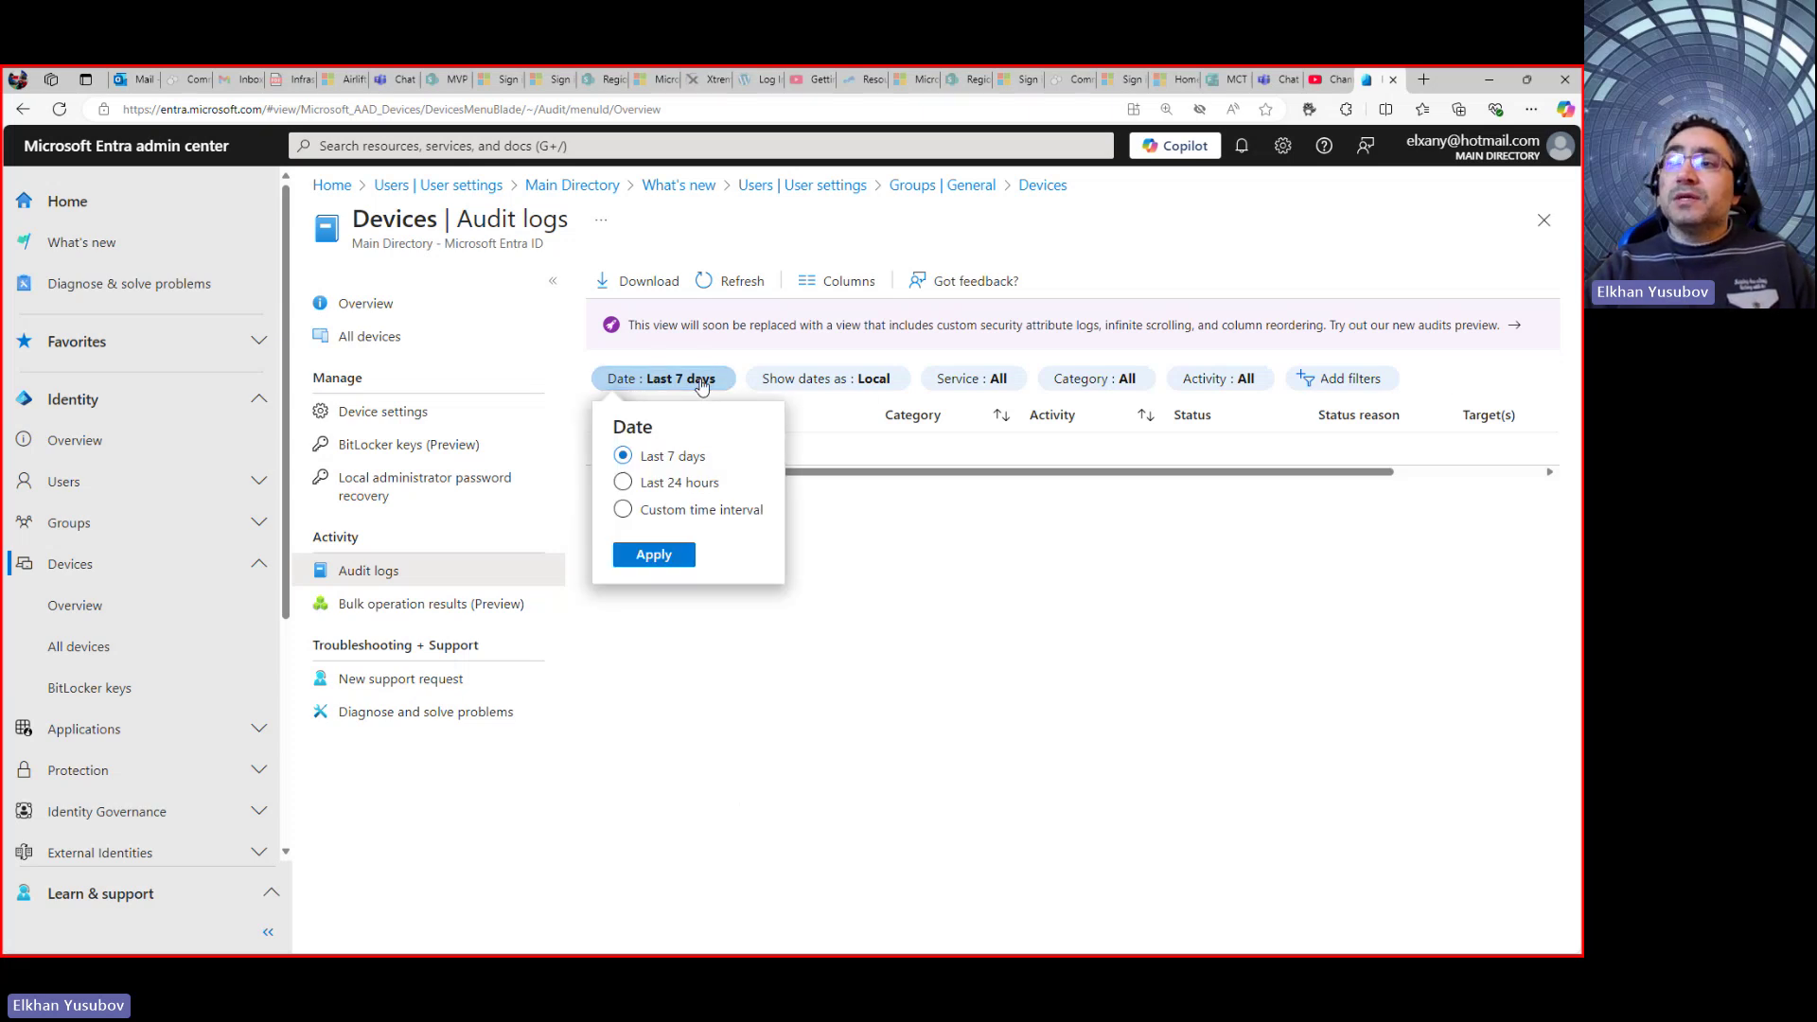
click(798, 734)
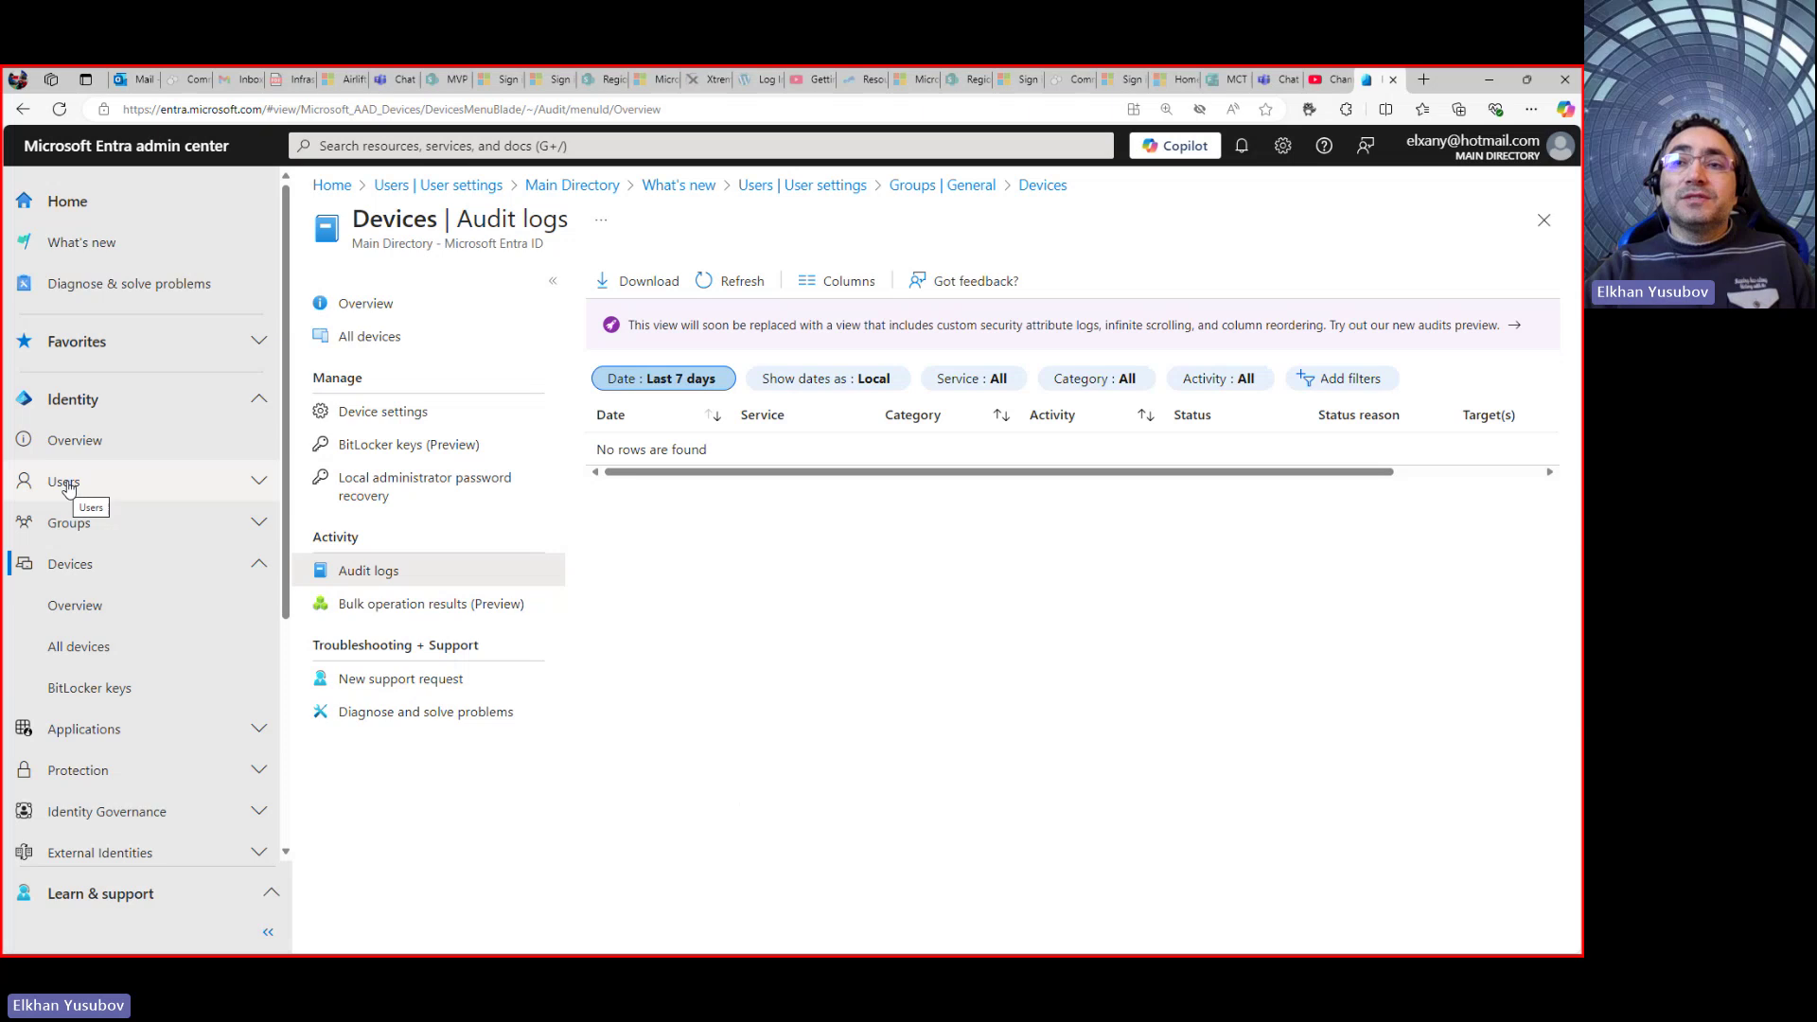
Return to the slideshow and advance to the slide on Microsoft Entra and Security defaults learning resources.
click(1490, 76)
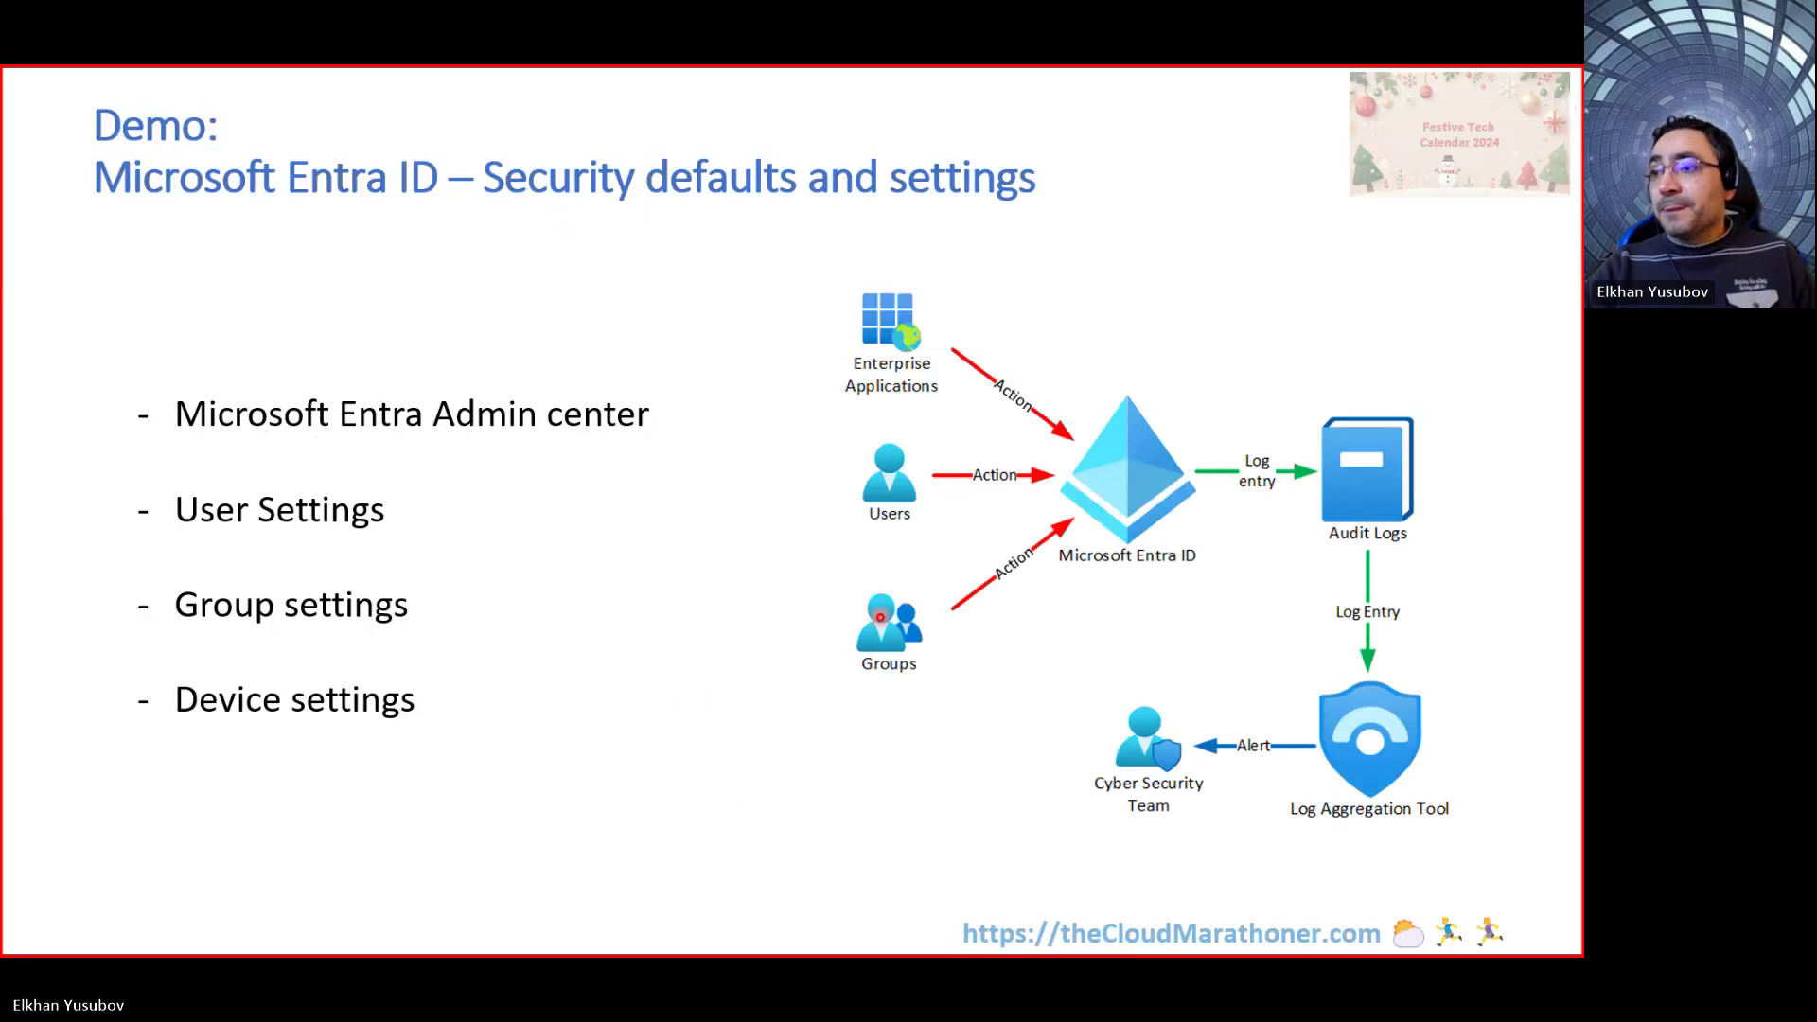
key(Right)
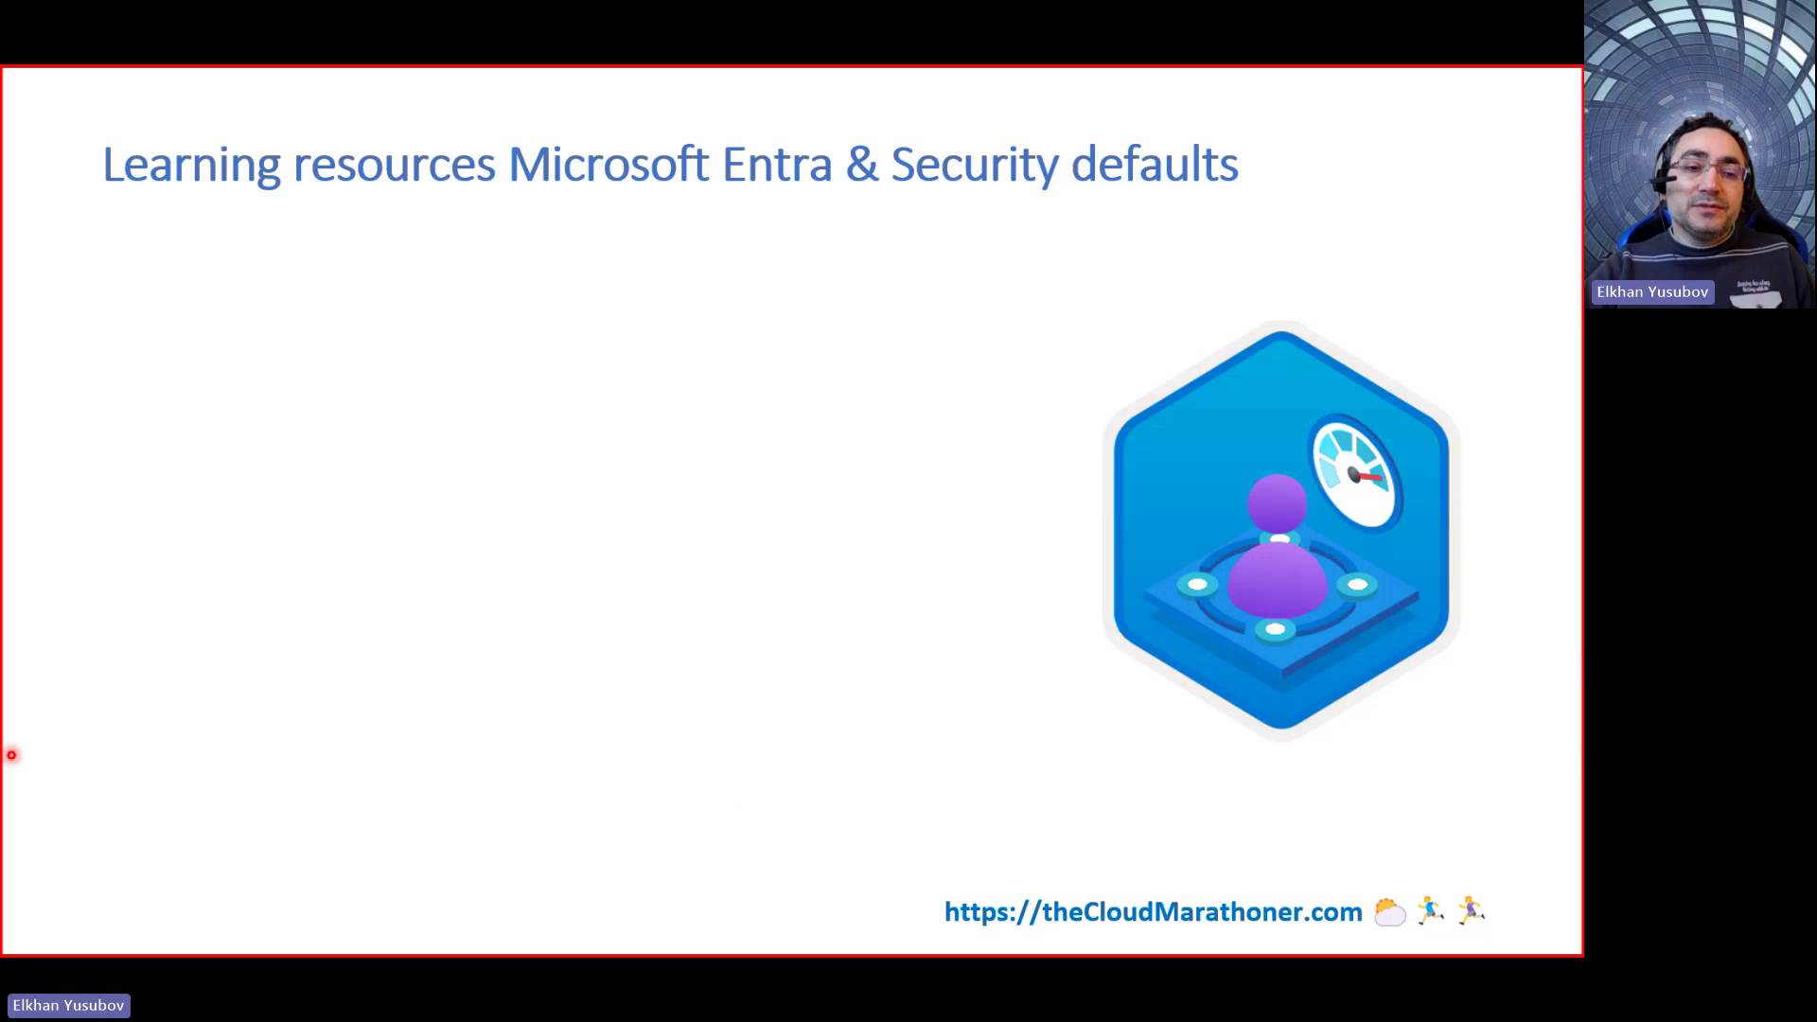
Switch to Chrome, view the Cloud Marathoner's Journey blog and the GitHub Presentations folder for Festive-Tech-Calendar-2024, and mark the repository address in red.
key(alt+Tab)
click(516, 83)
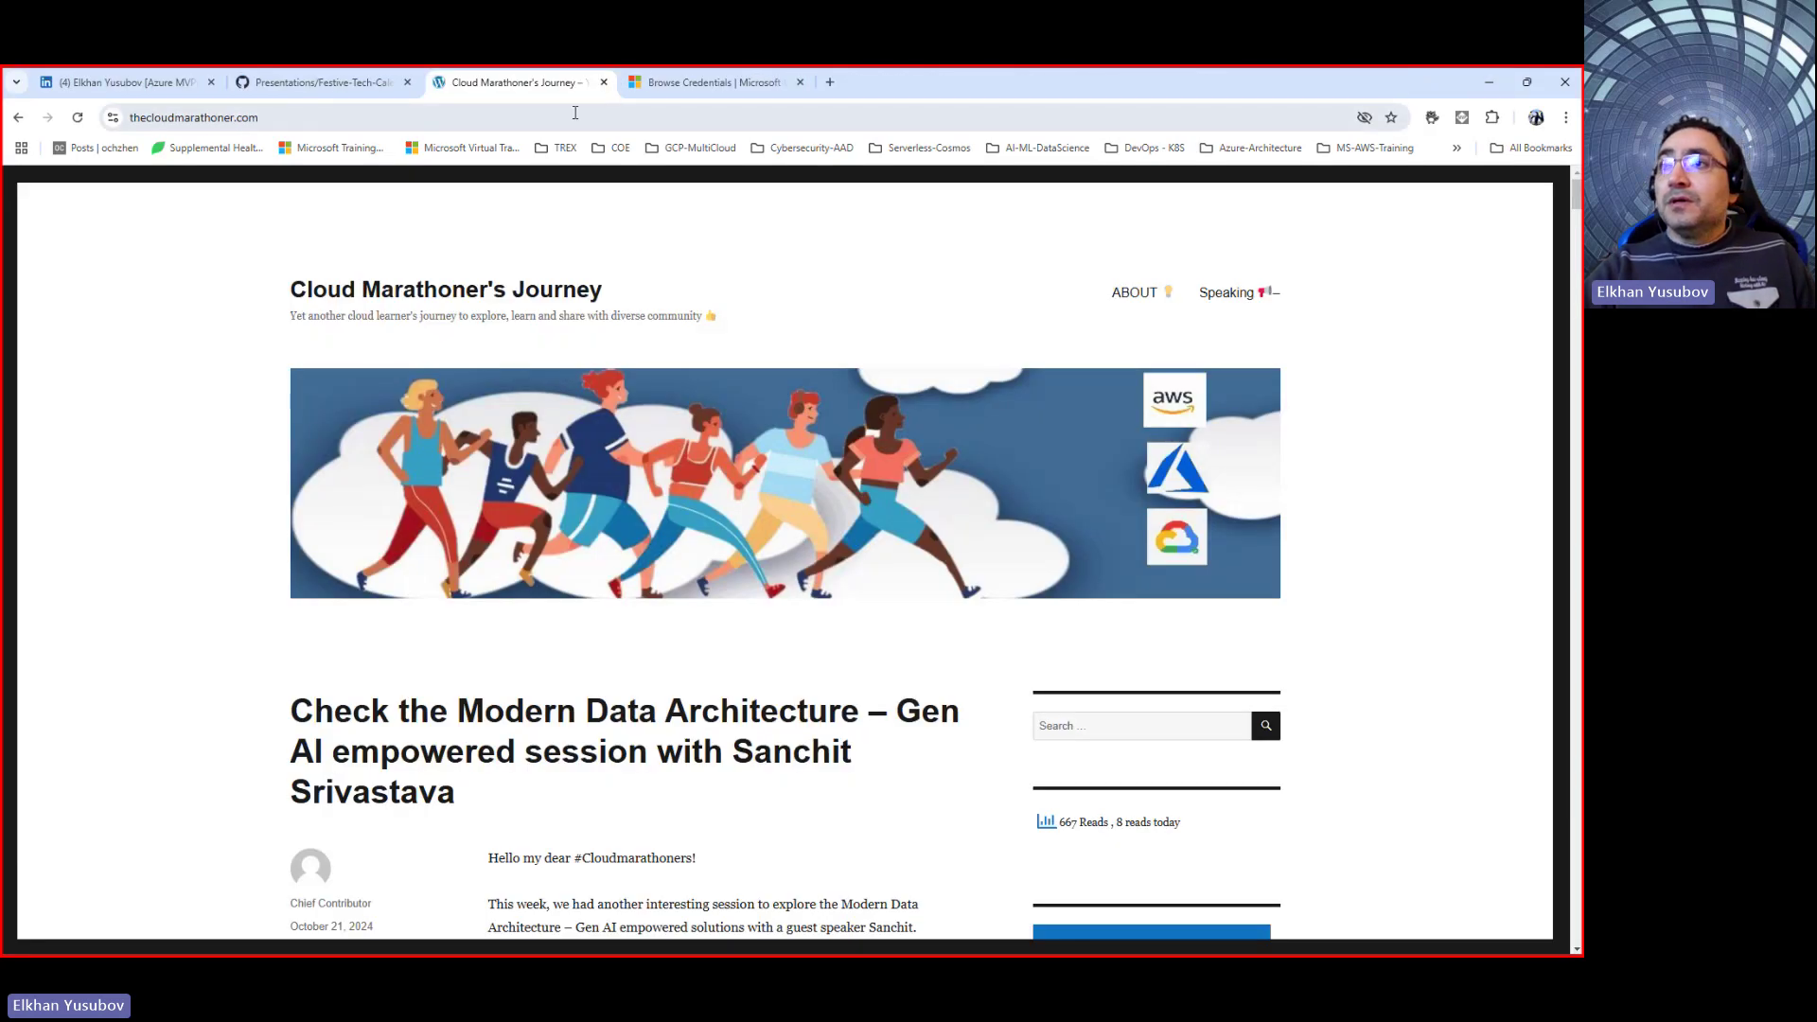
click(322, 82)
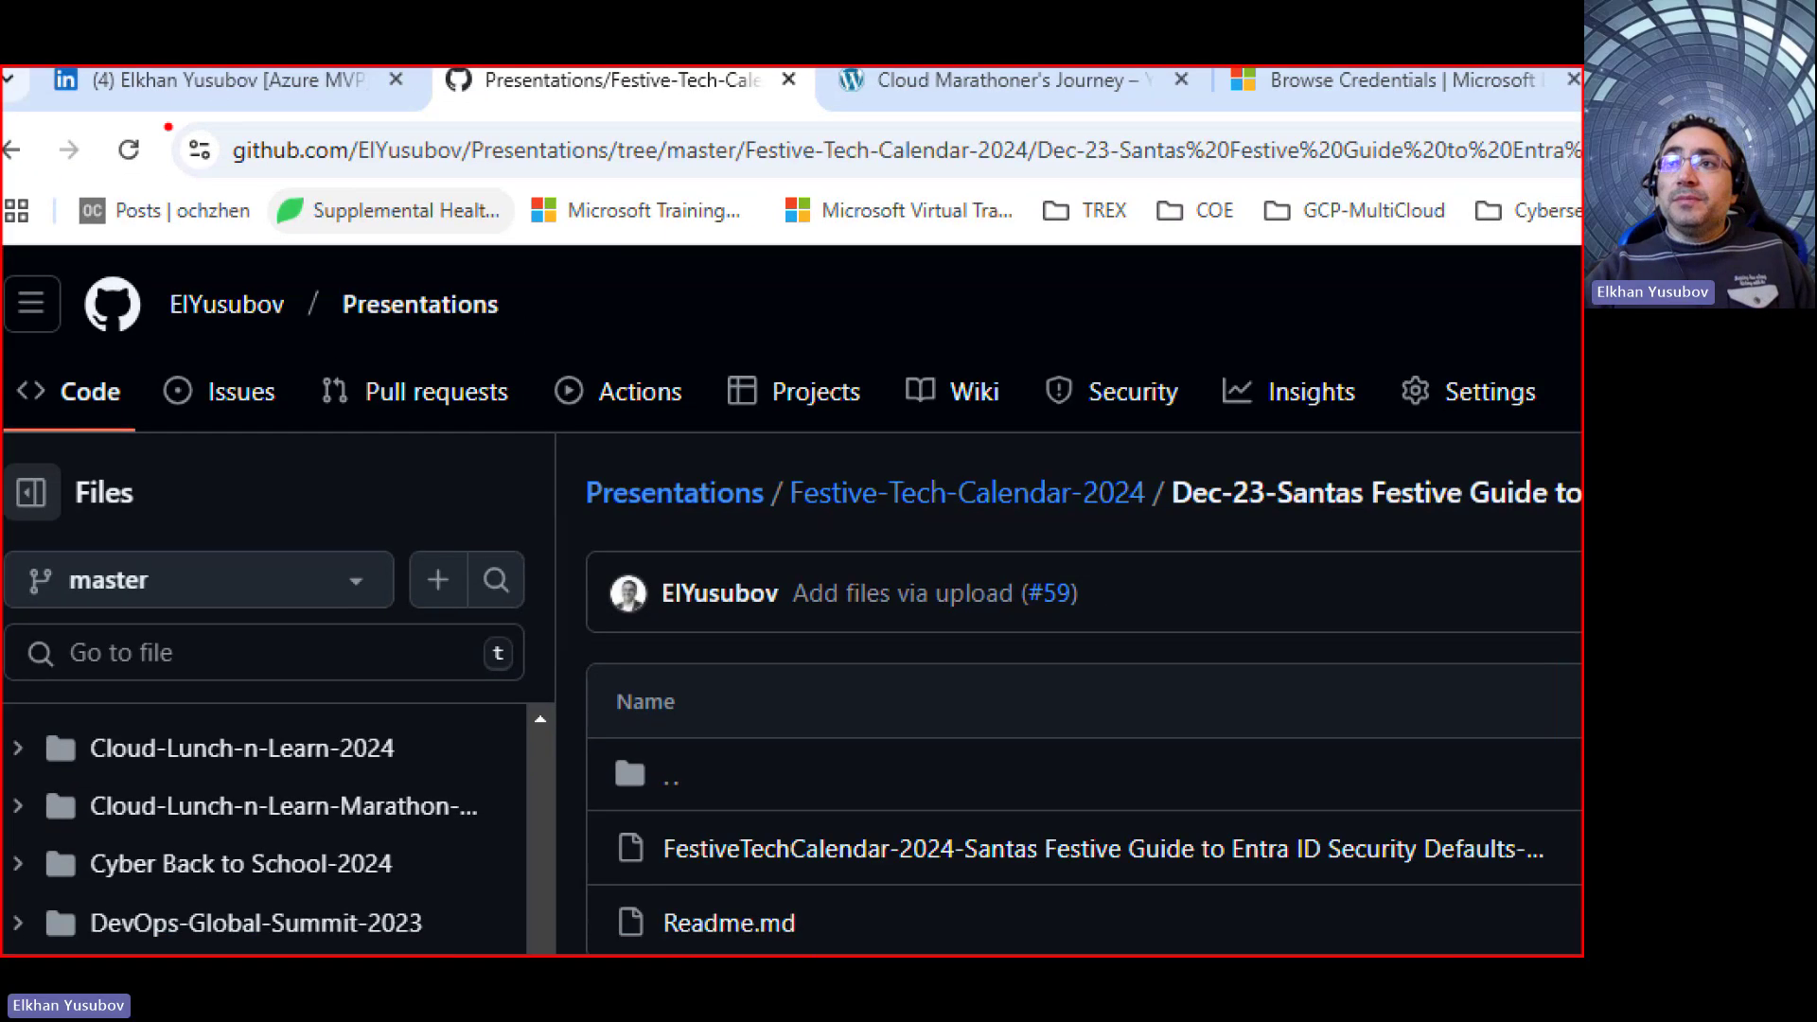
mouse_move(155, 105)
mouse_down()
mouse_move(383, 199)
mouse_move(481, 199)
mouse_up()
drag(536, 330, 454, 179)
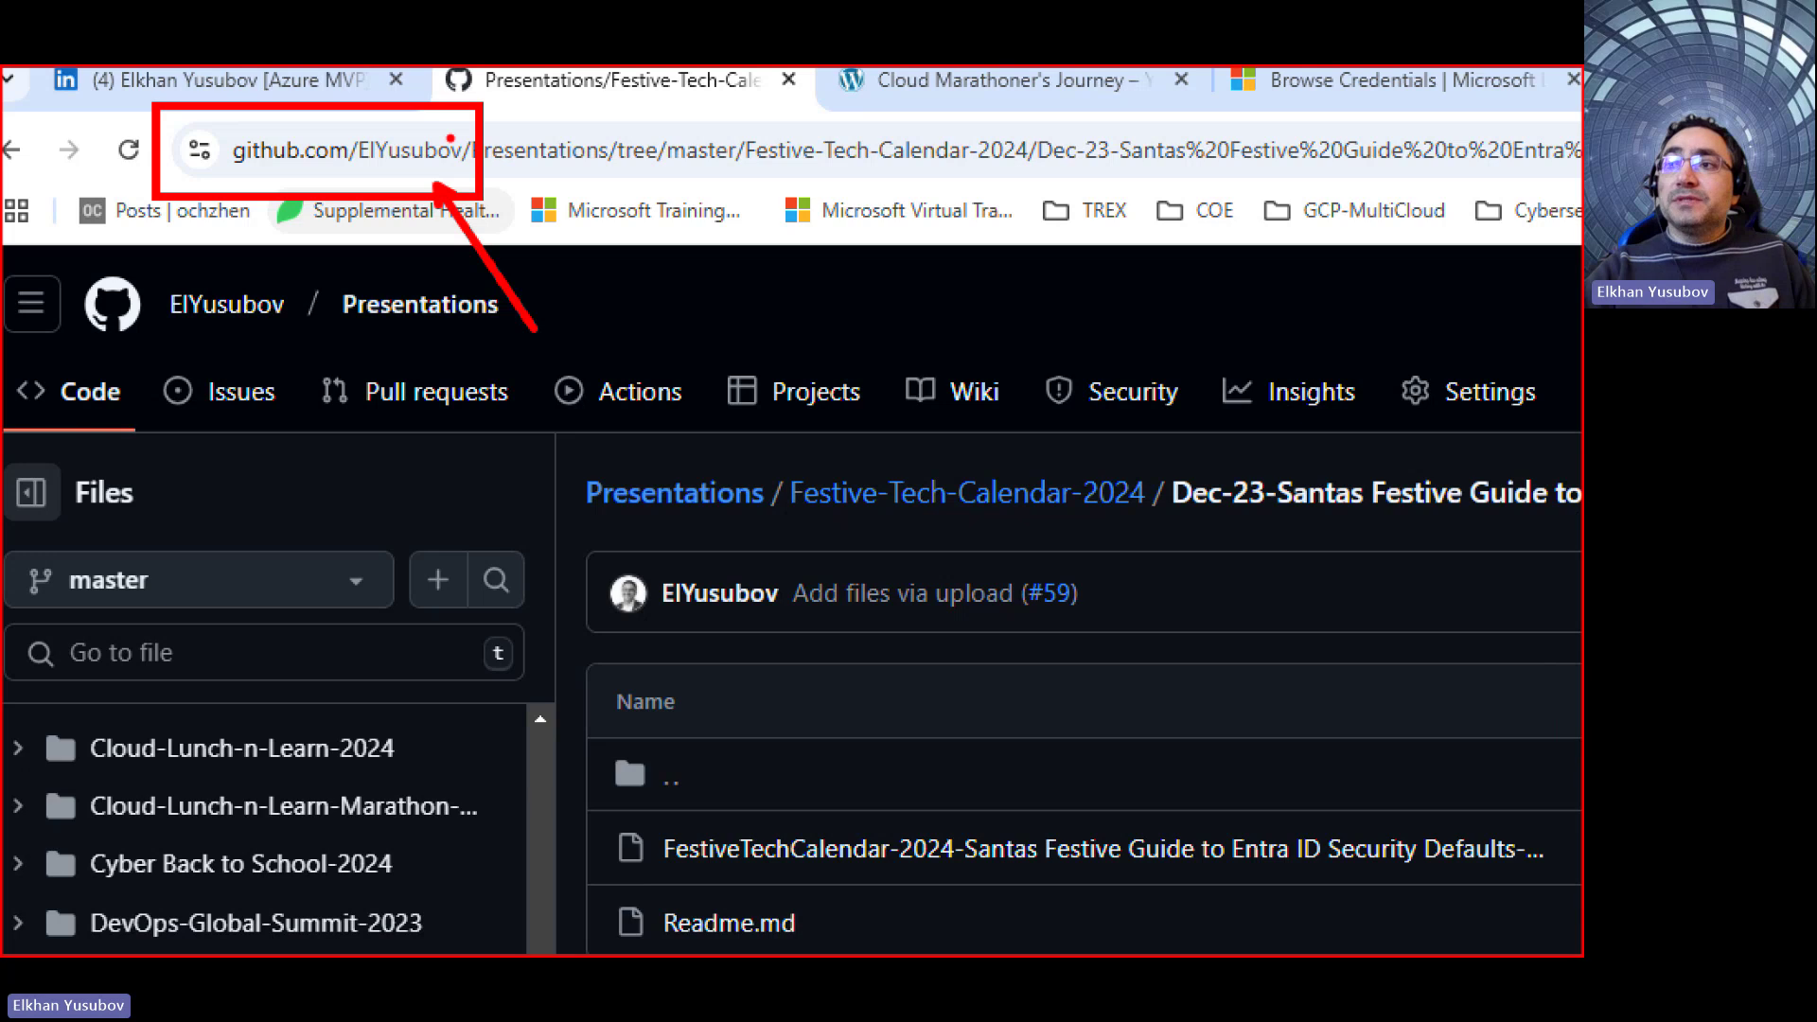
drag(448, 326, 456, 396)
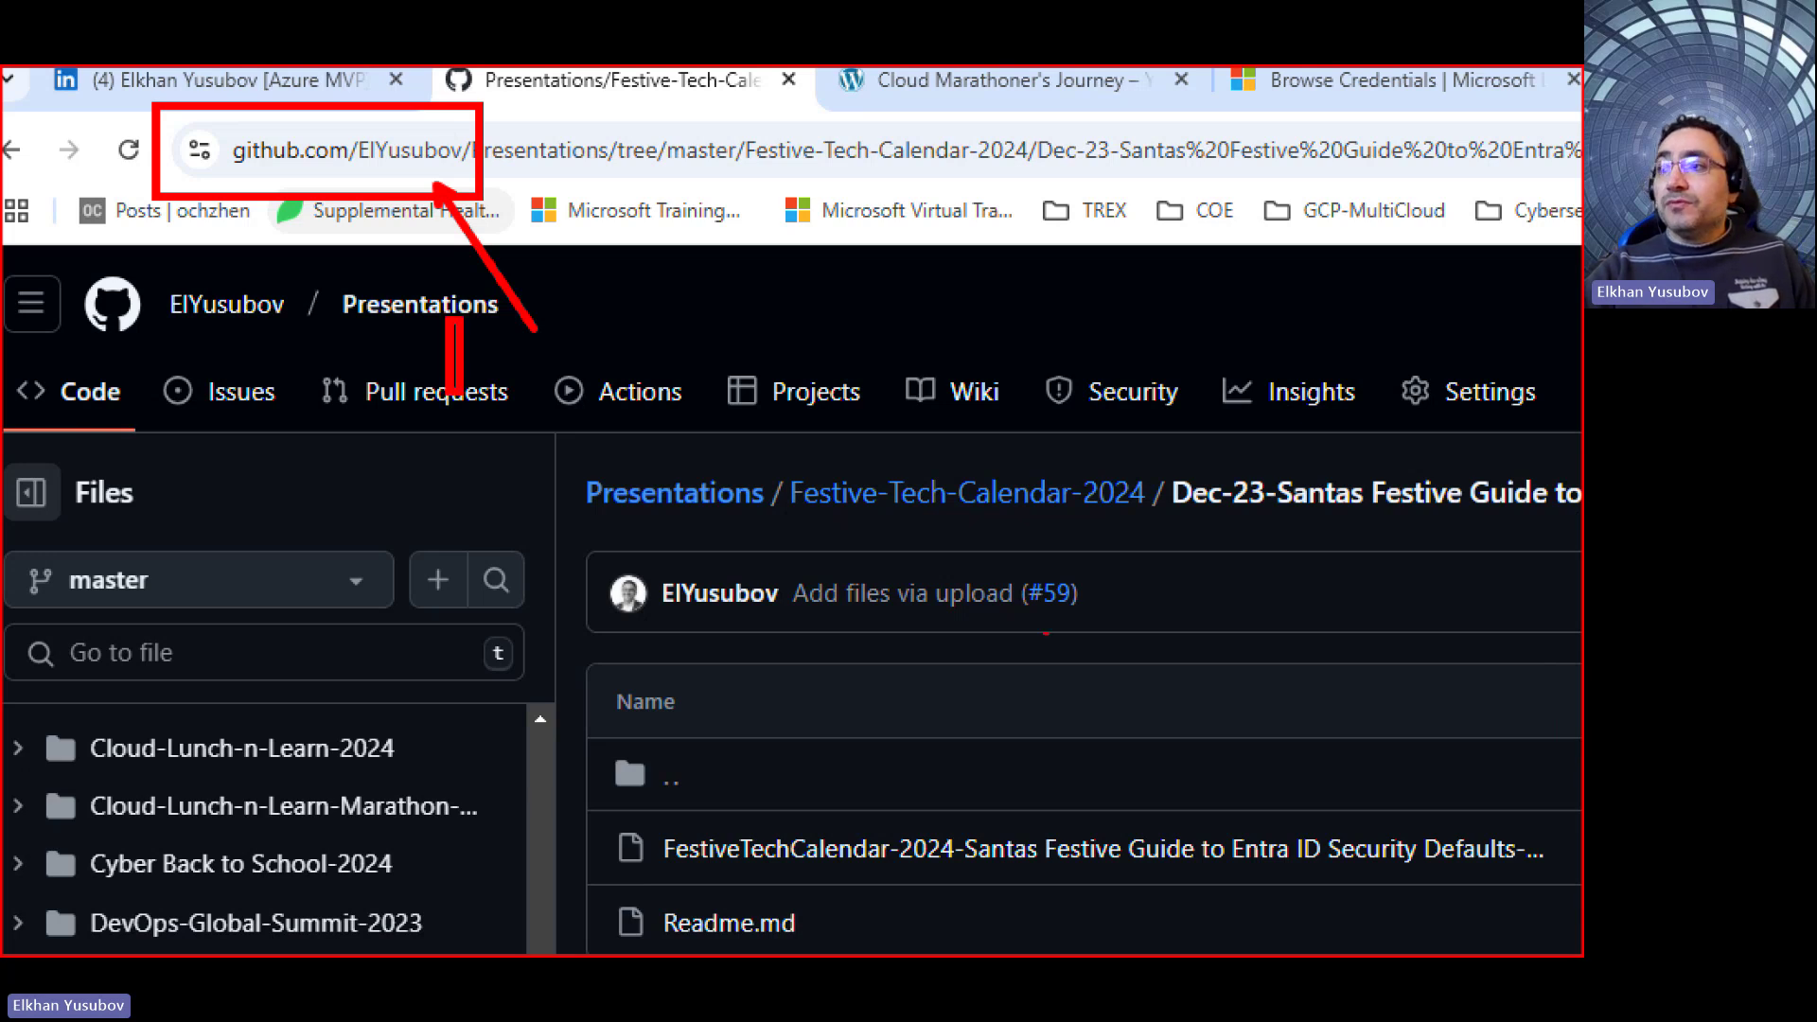
Mark the Festive-Tech-Calendar-2024 and Dec-23-Santas Festive Guide folder names in the GitHub path with red arrows, and exit the zoomed annotation view.
drag(1014, 327, 942, 459)
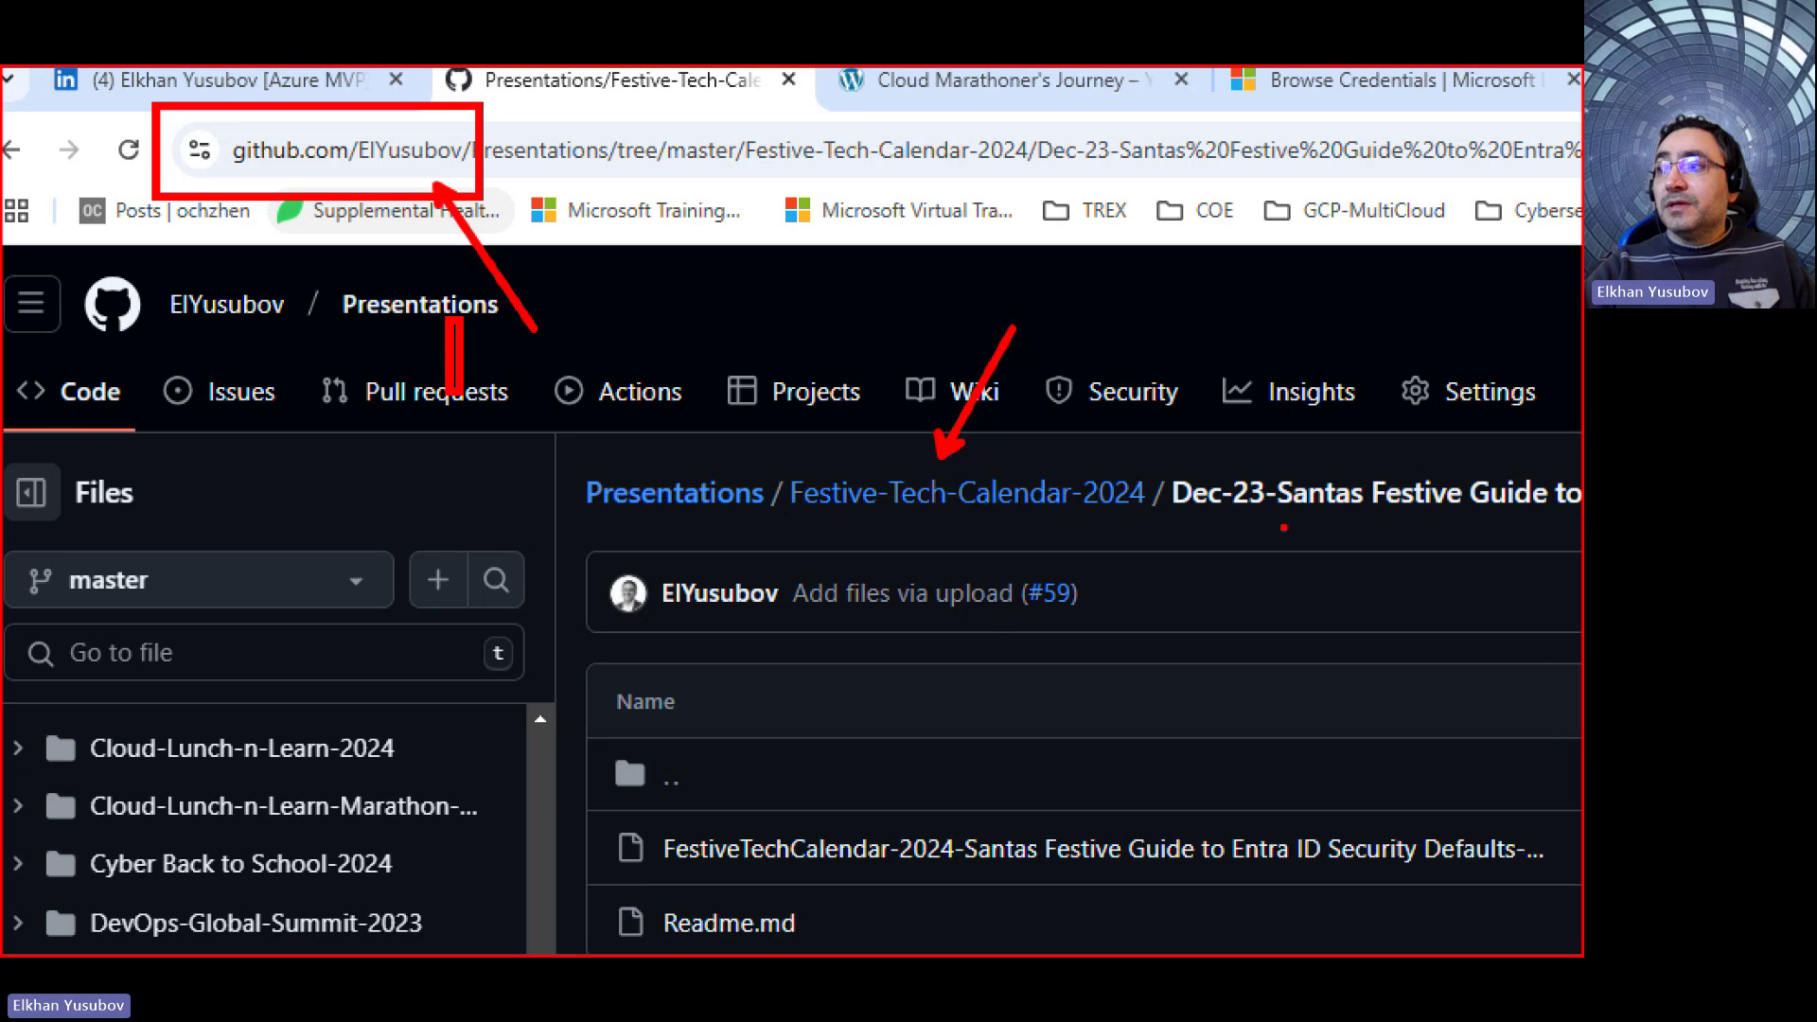
drag(1320, 450, 1384, 280)
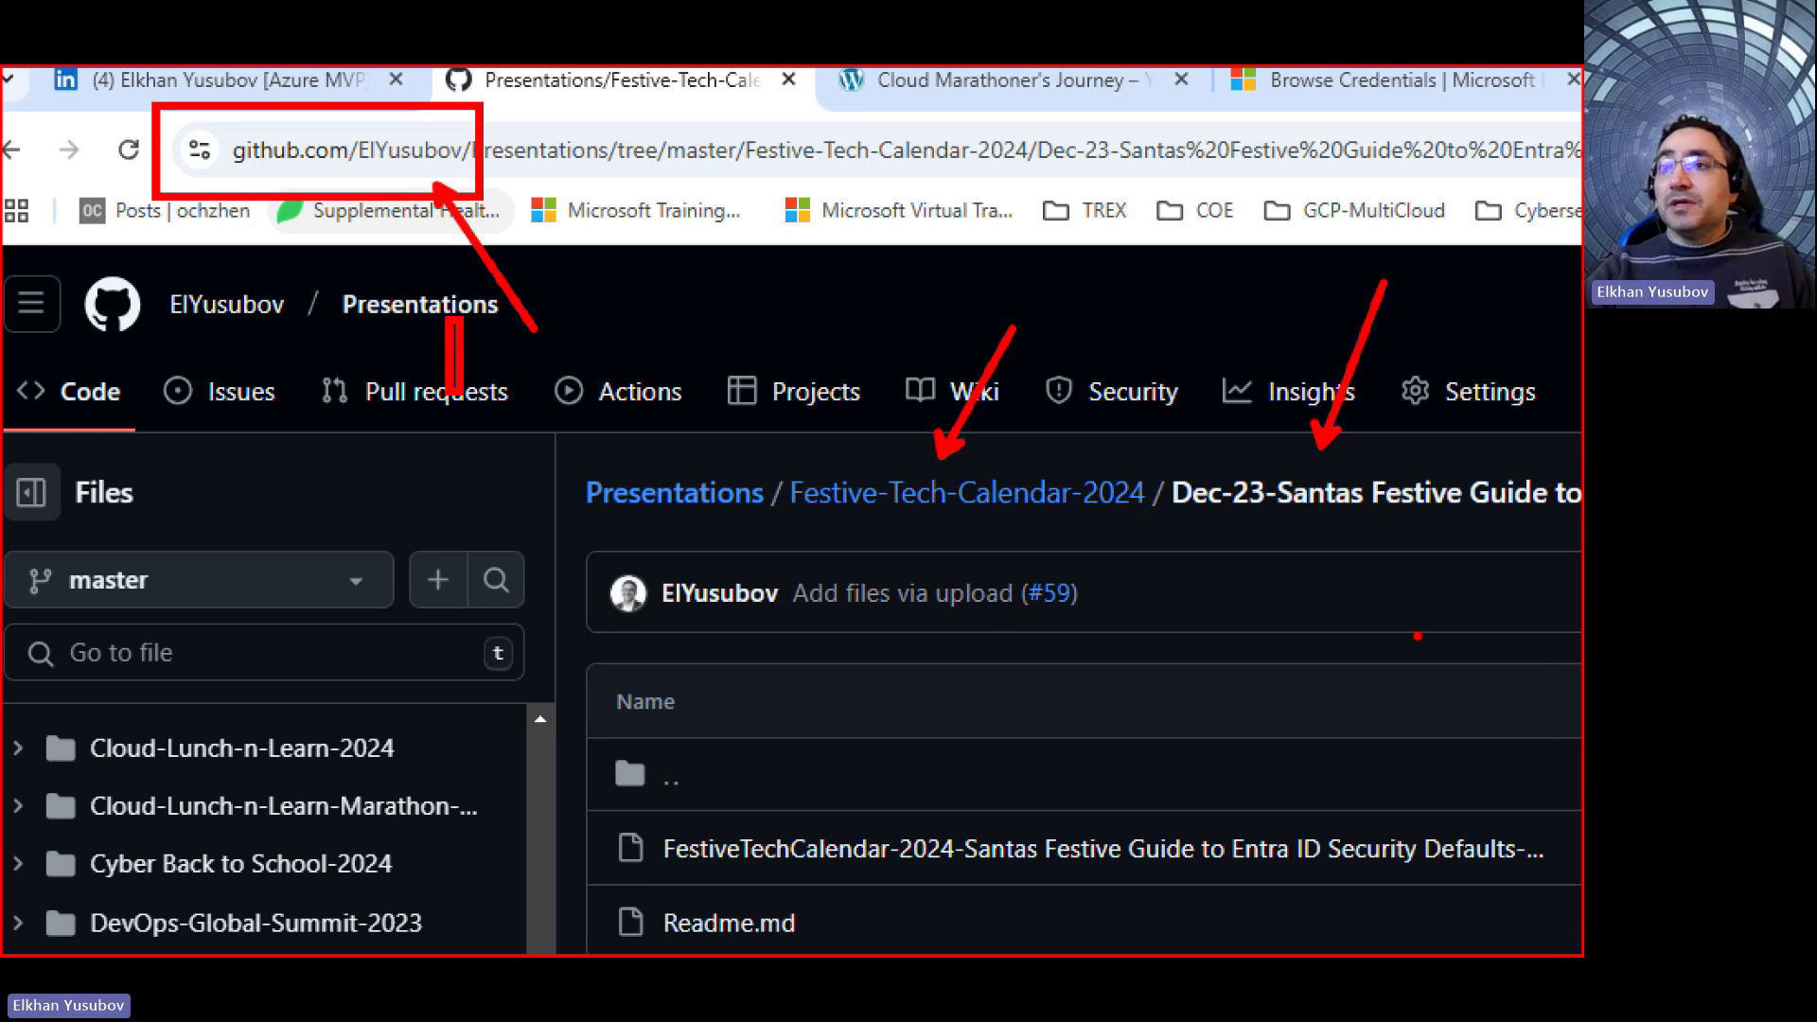
key(Escape)
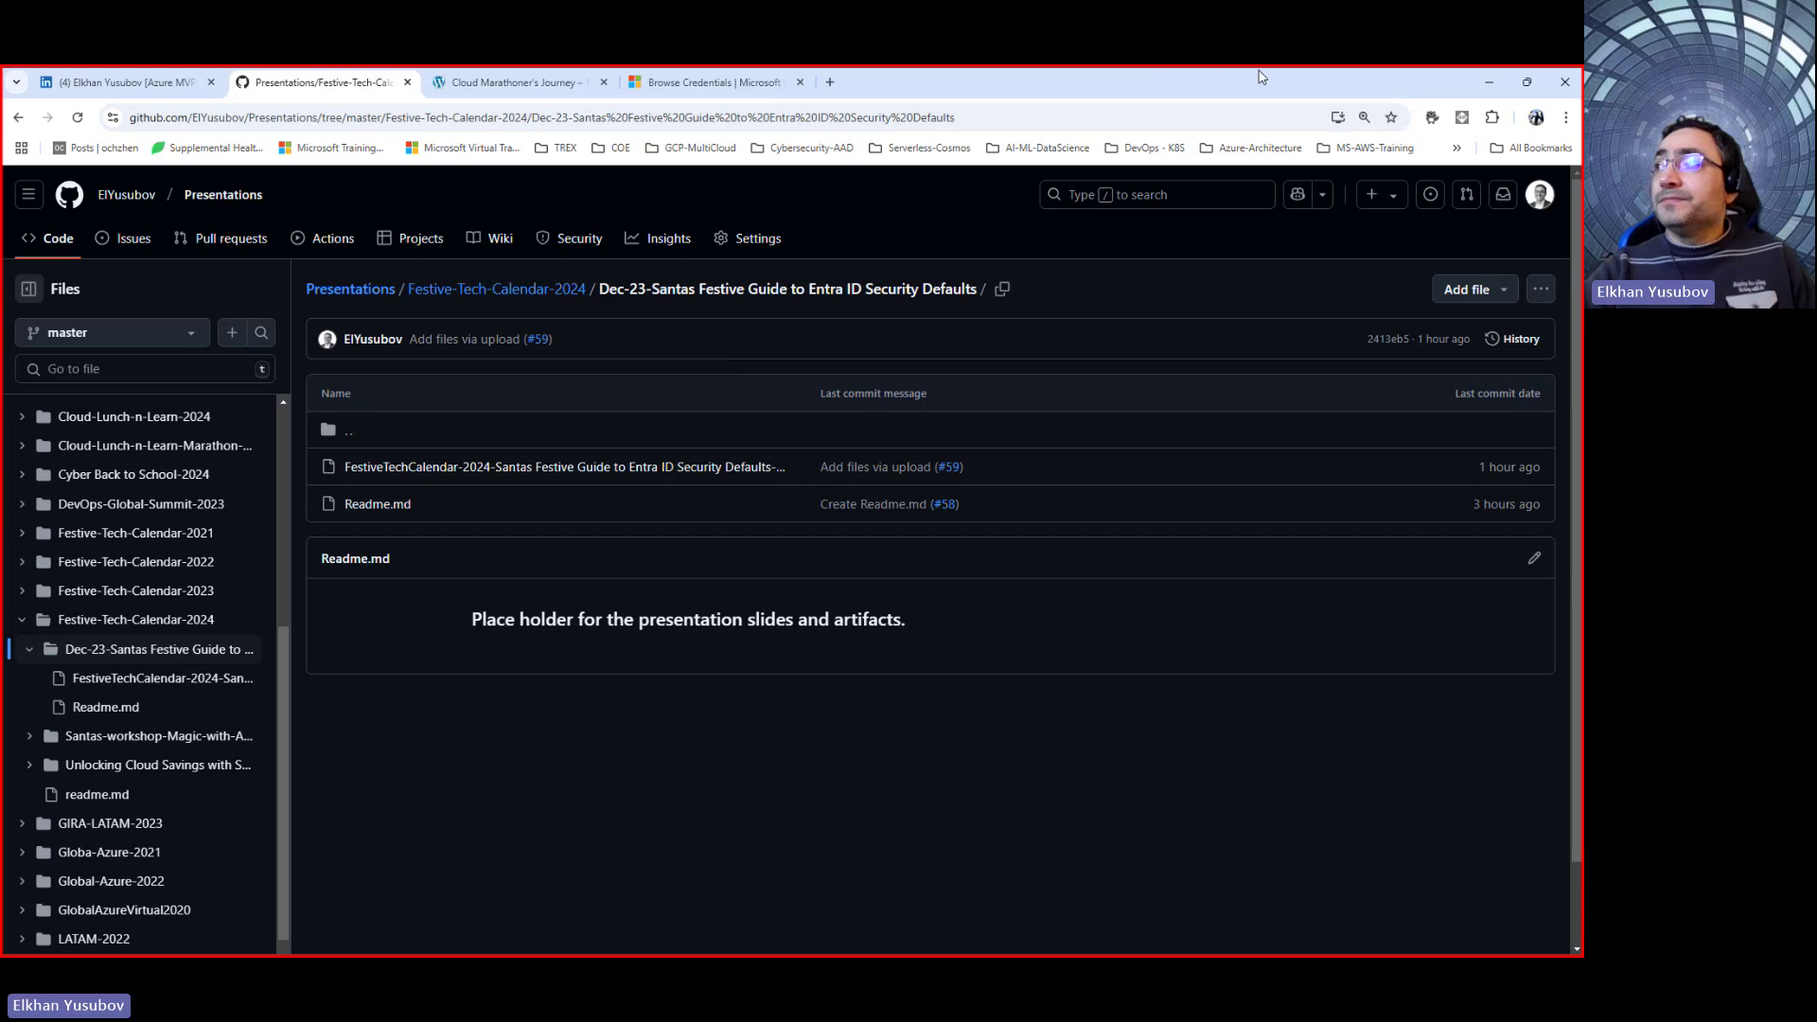
Return to the slideshow and reveal the Security Defaults in Microsoft Entra ID, Improve your security posture and Emergency access accounts links.
click(1489, 81)
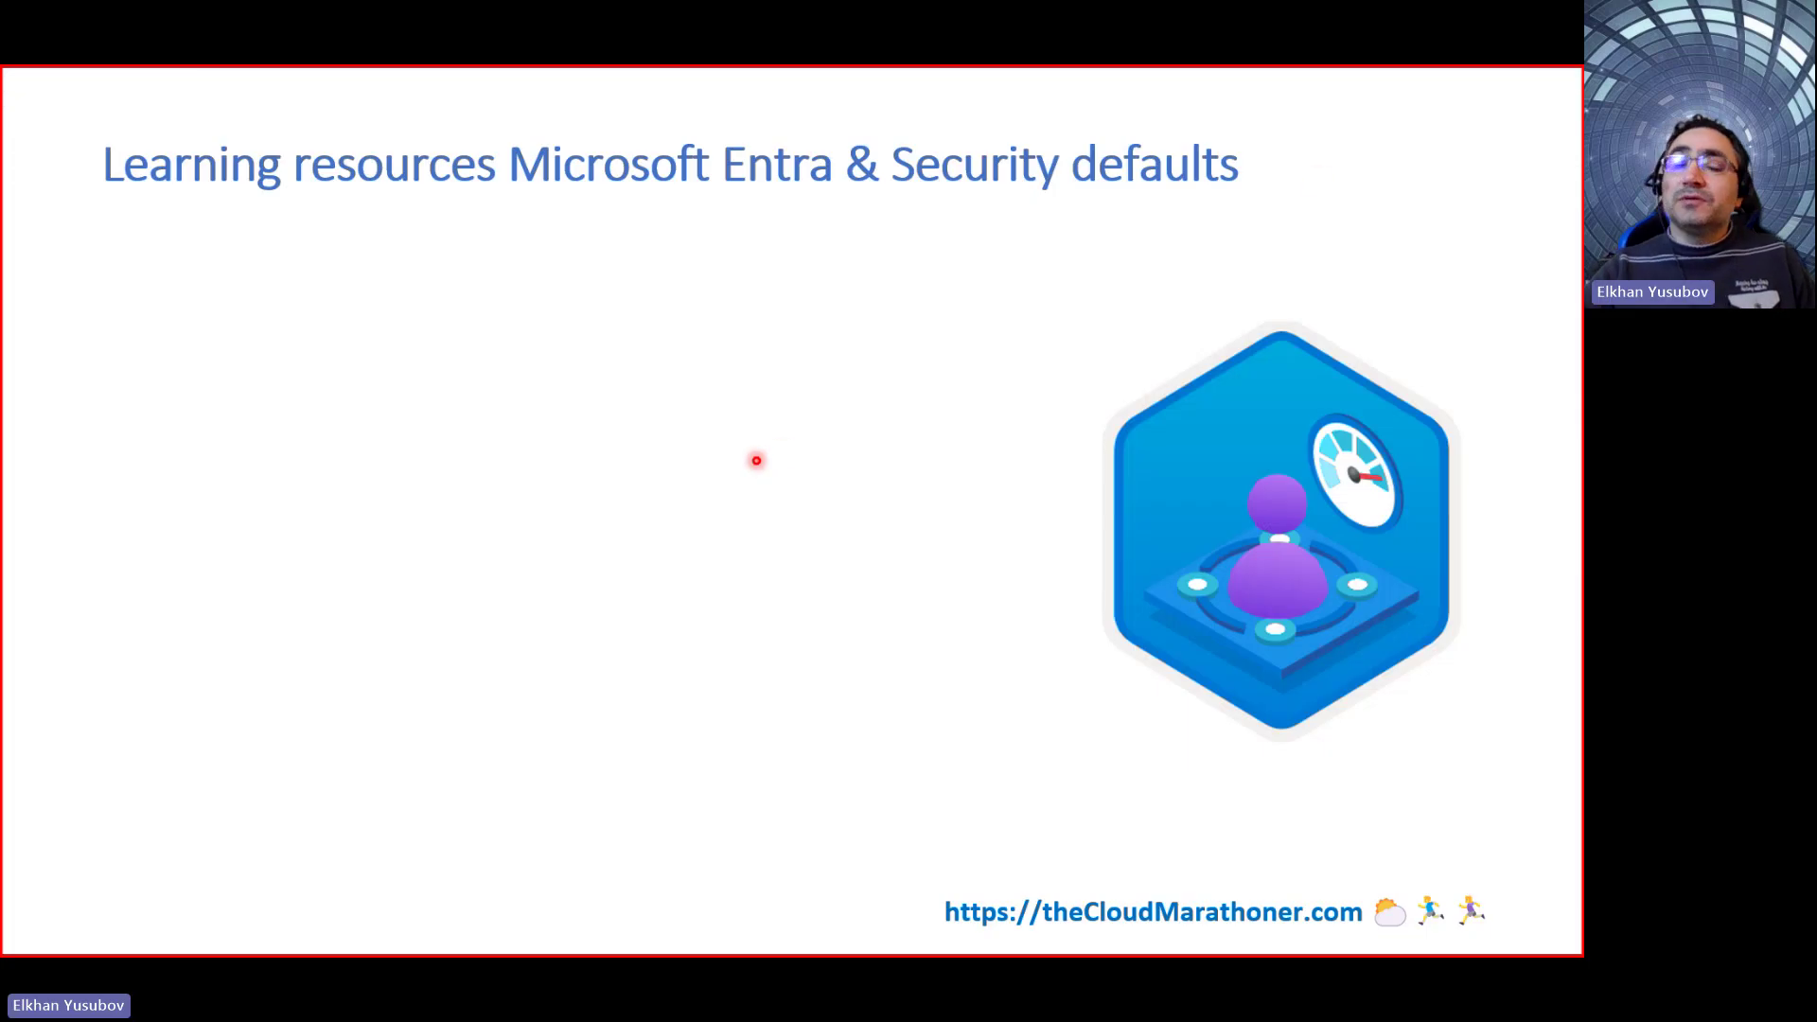
key(Right)
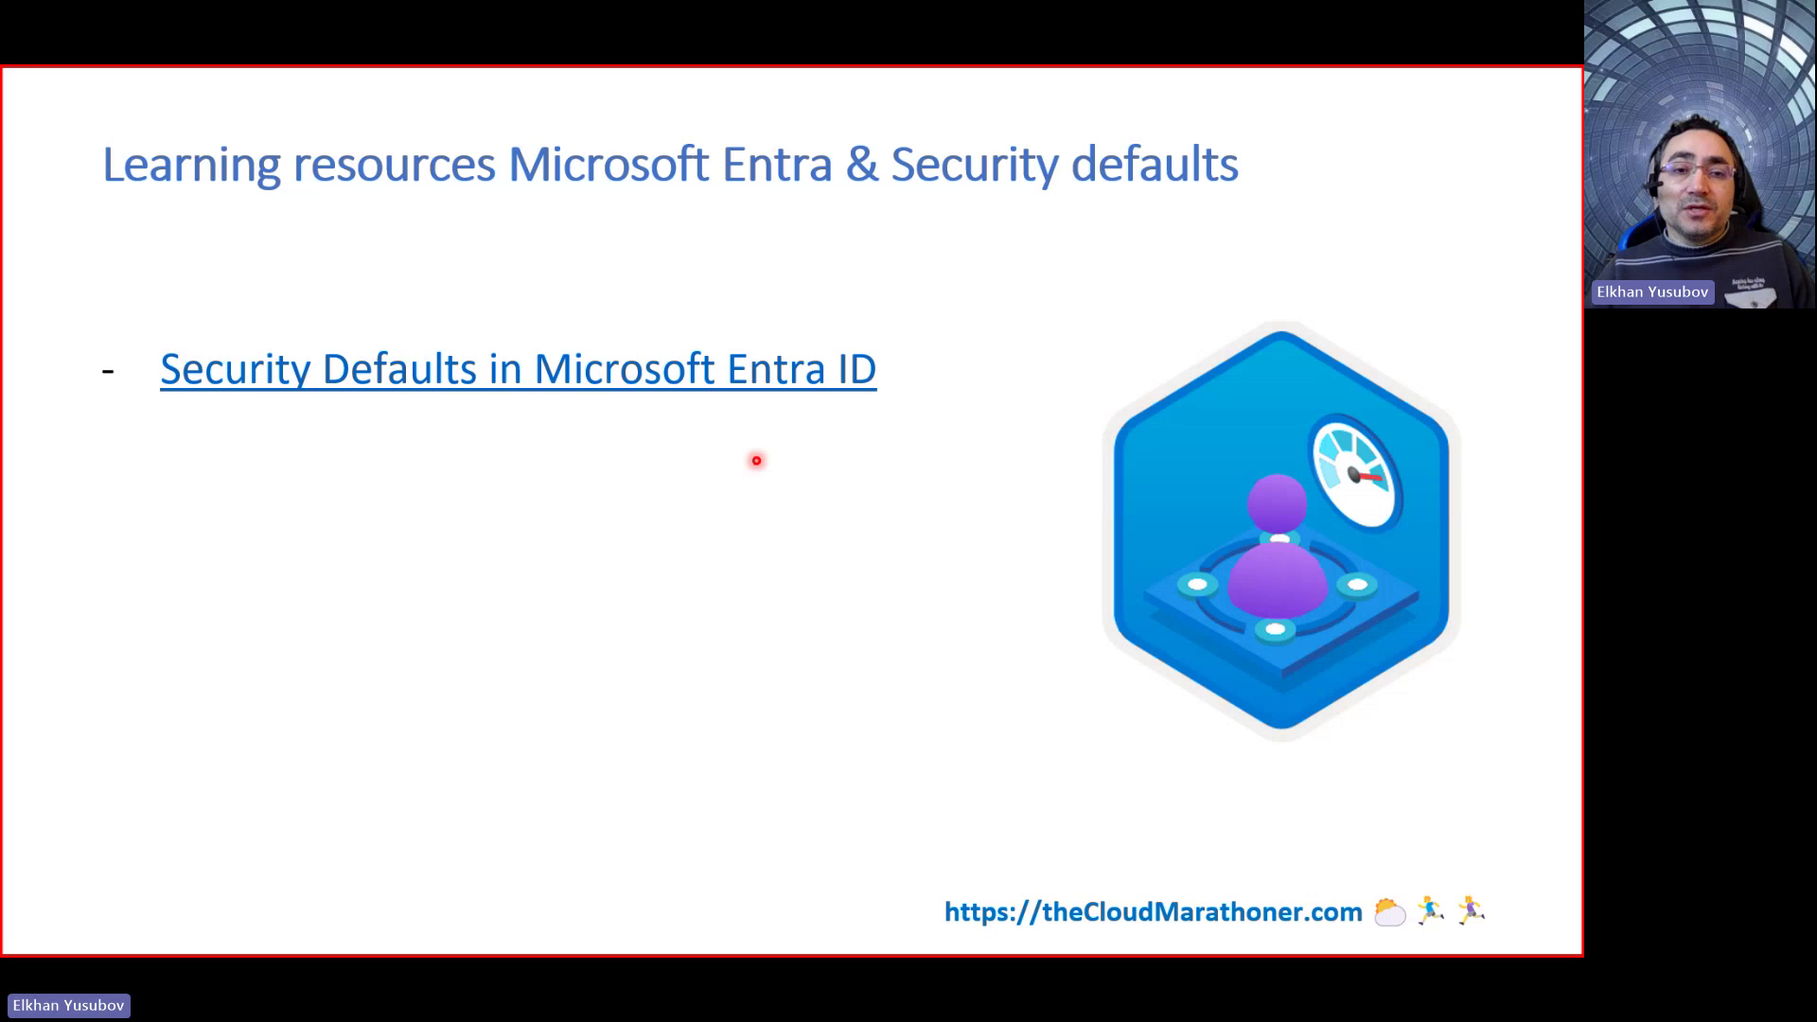
key(Right)
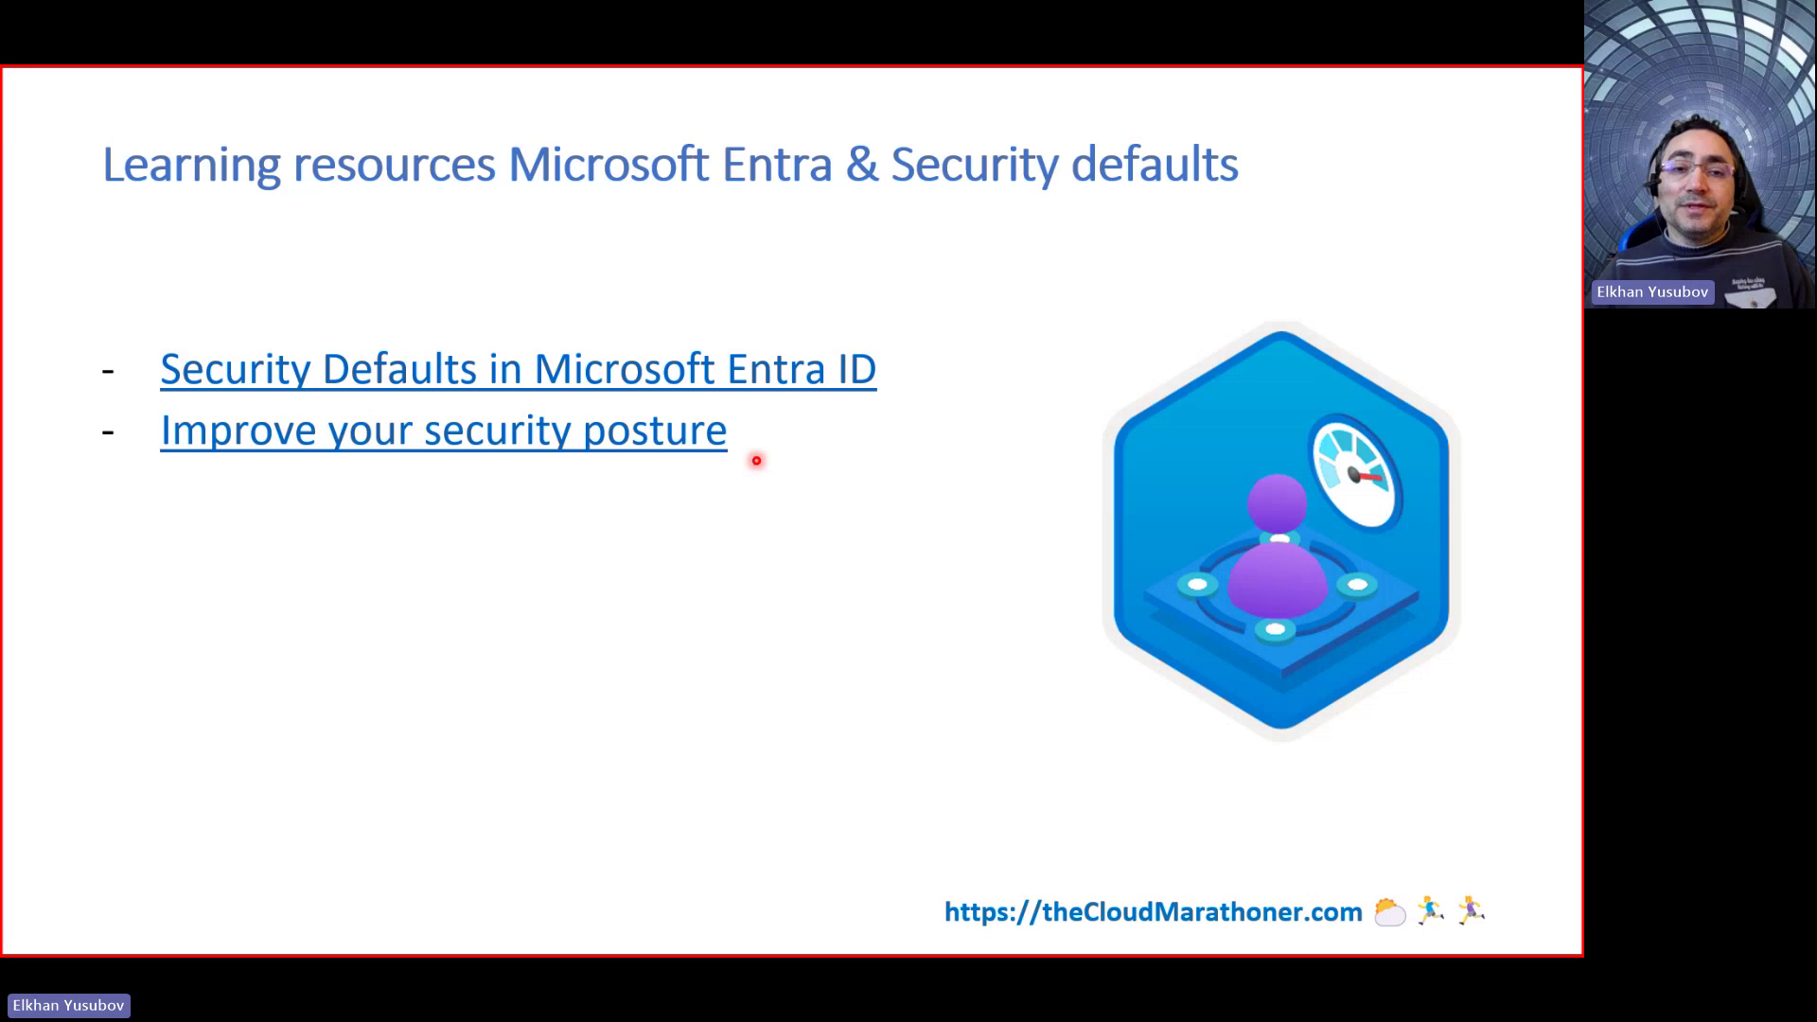
key(Right)
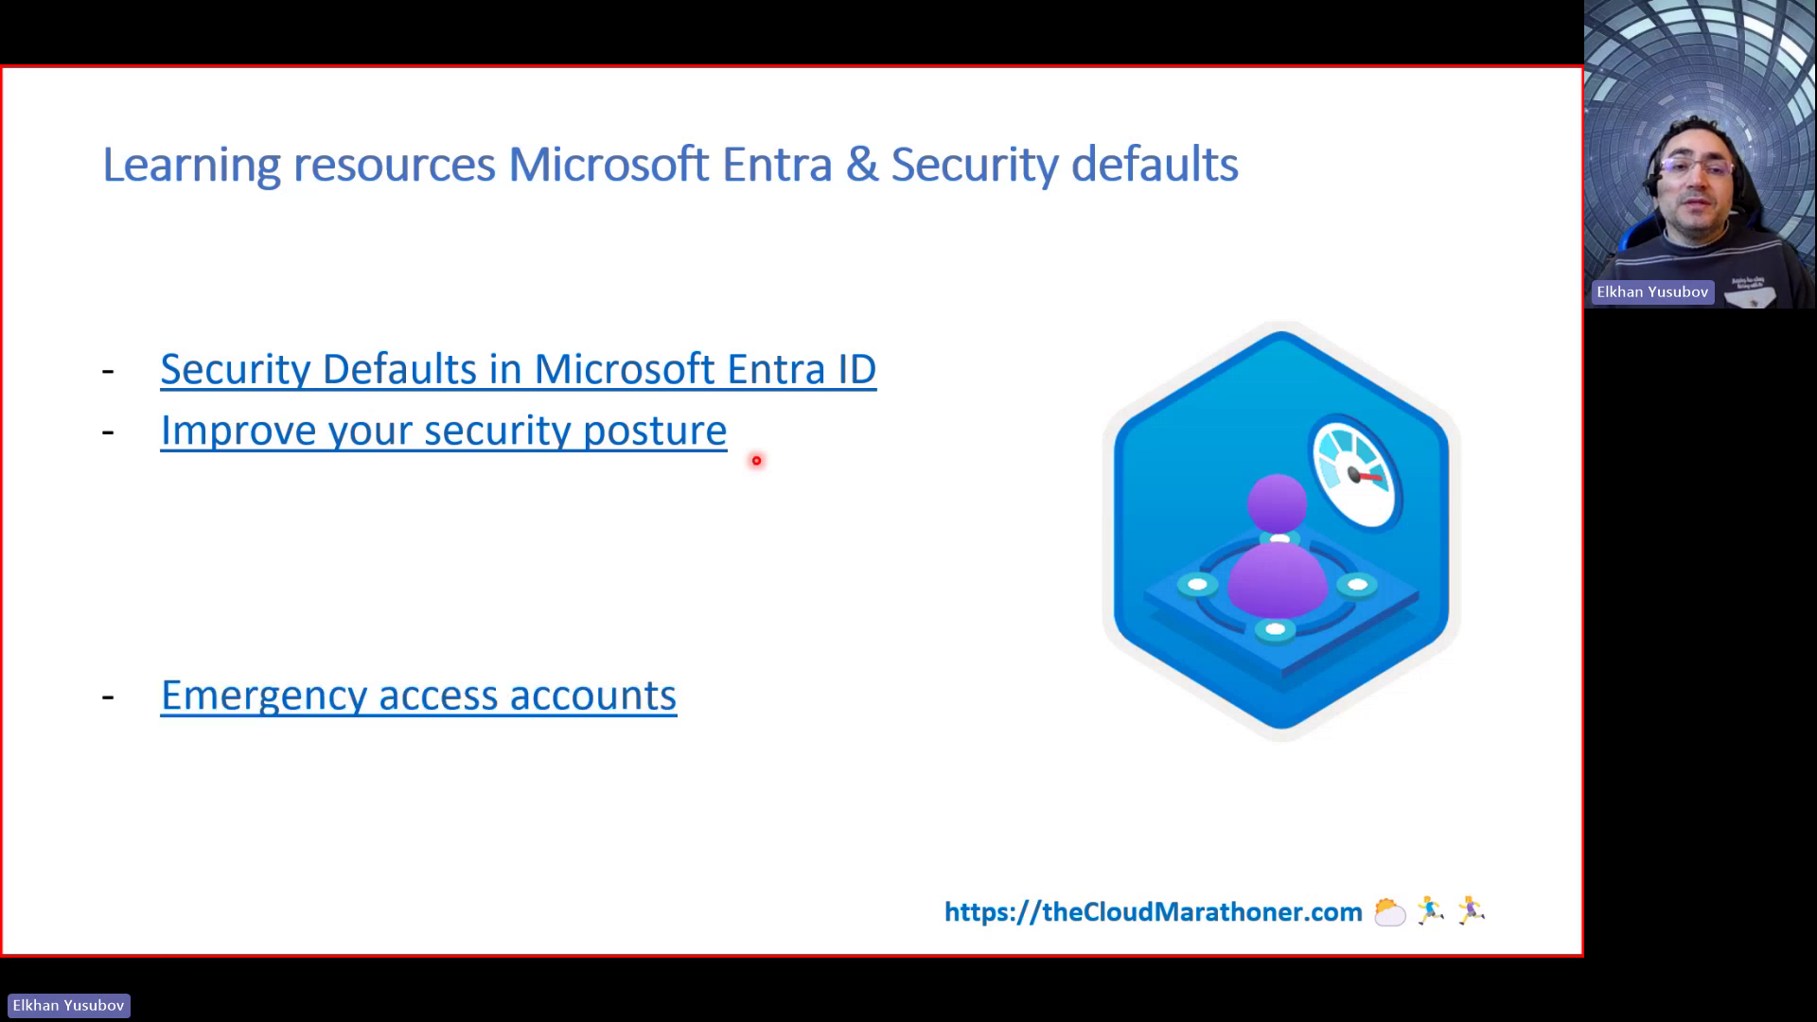